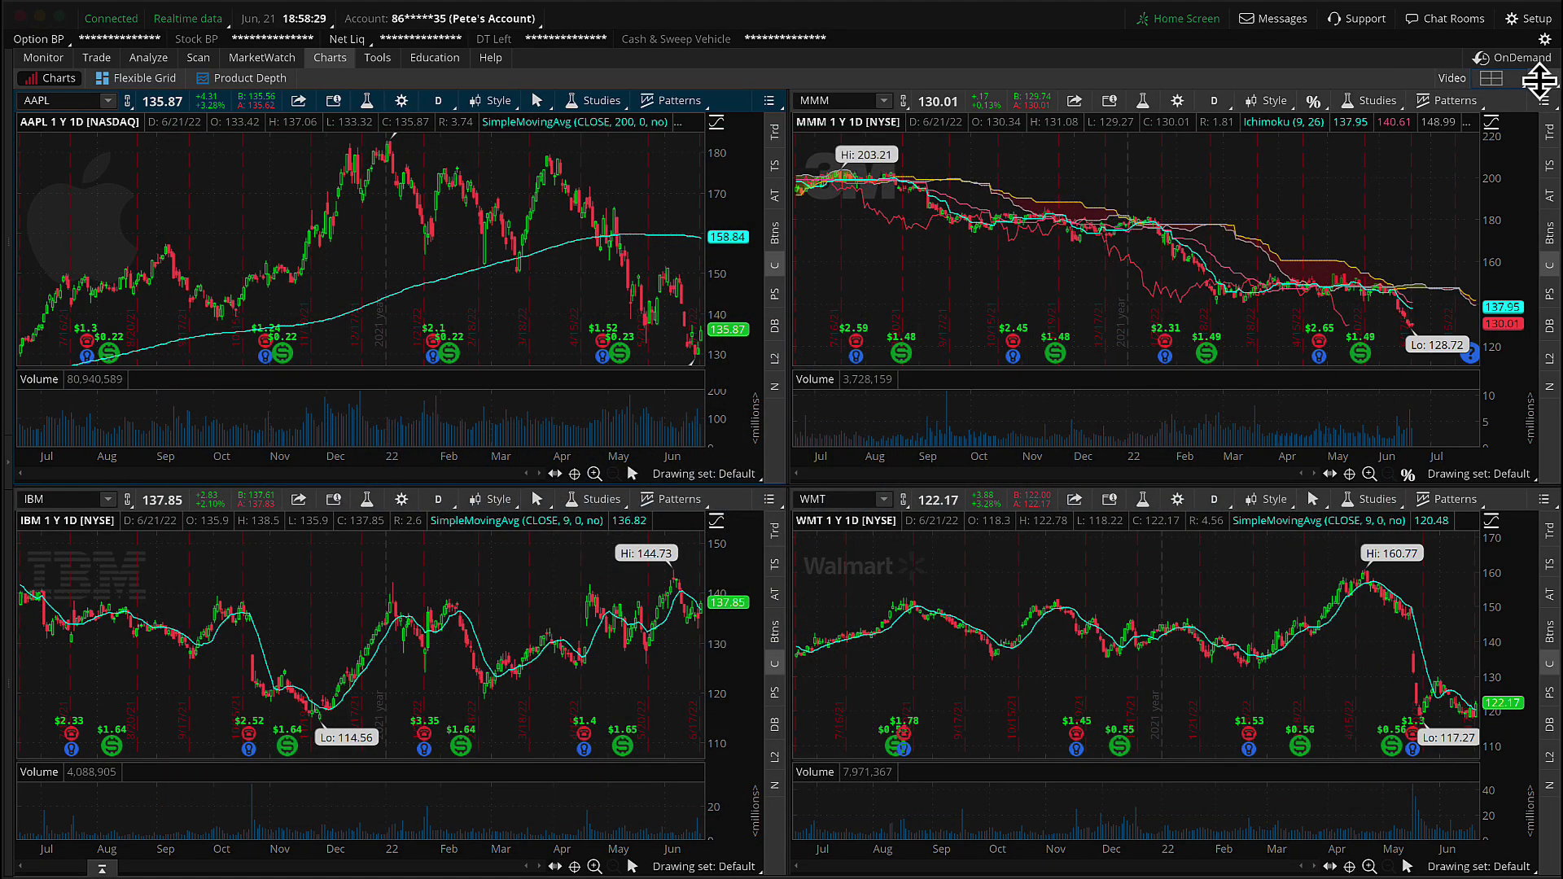
Detach the AAPL, MMM, IBM and WMT chart grid and size it to the upper-left quadrant.
{"action": "left_click", "coordinate": [1541, 78]}
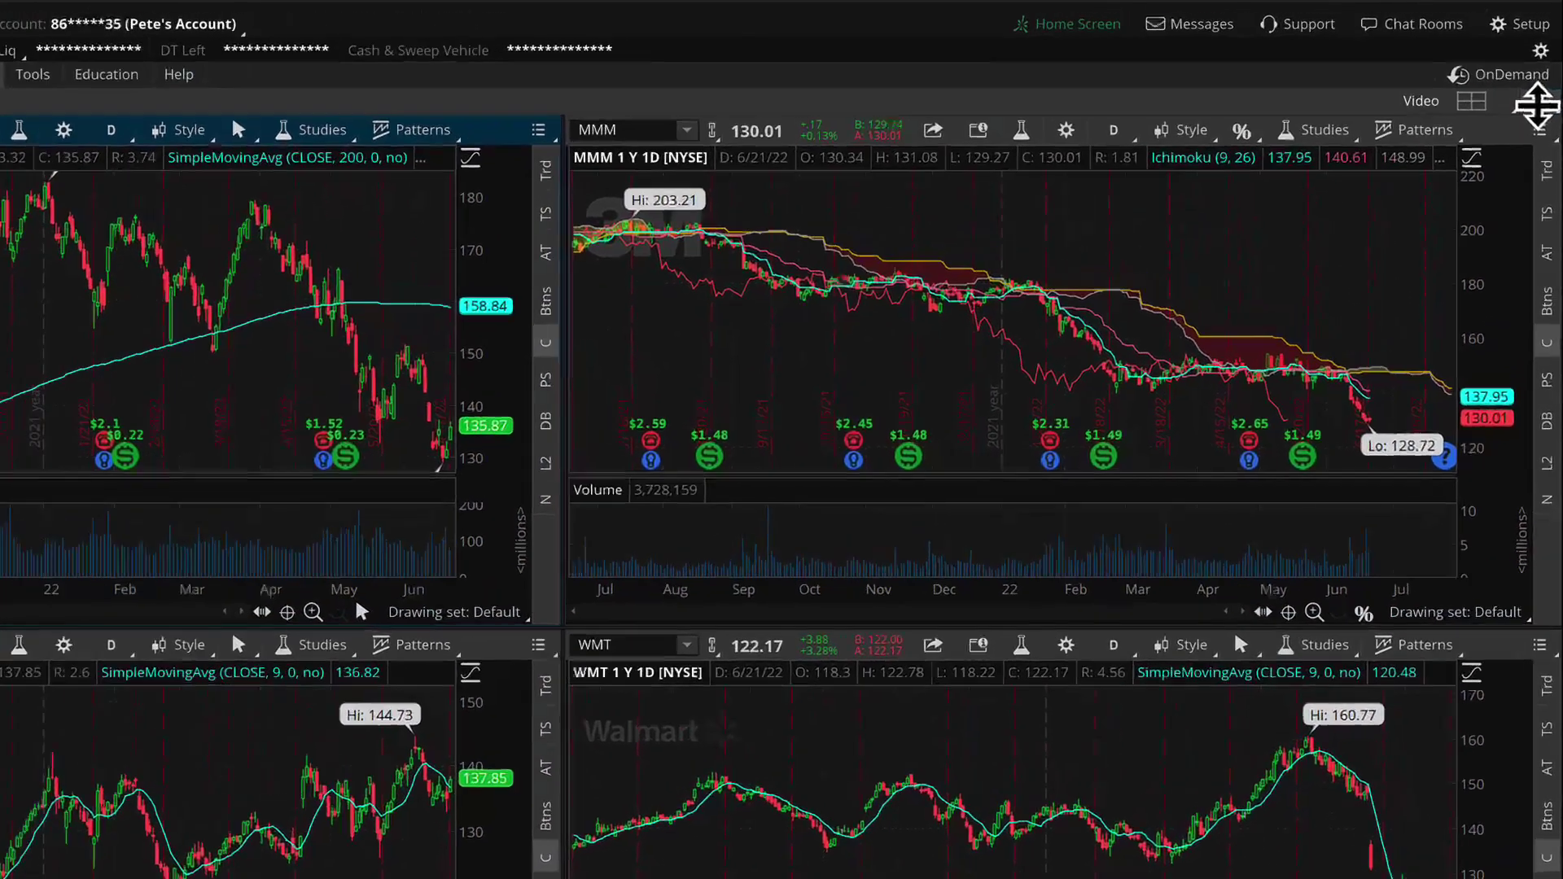
{"action": "left_click", "coordinate": [1544, 78]}
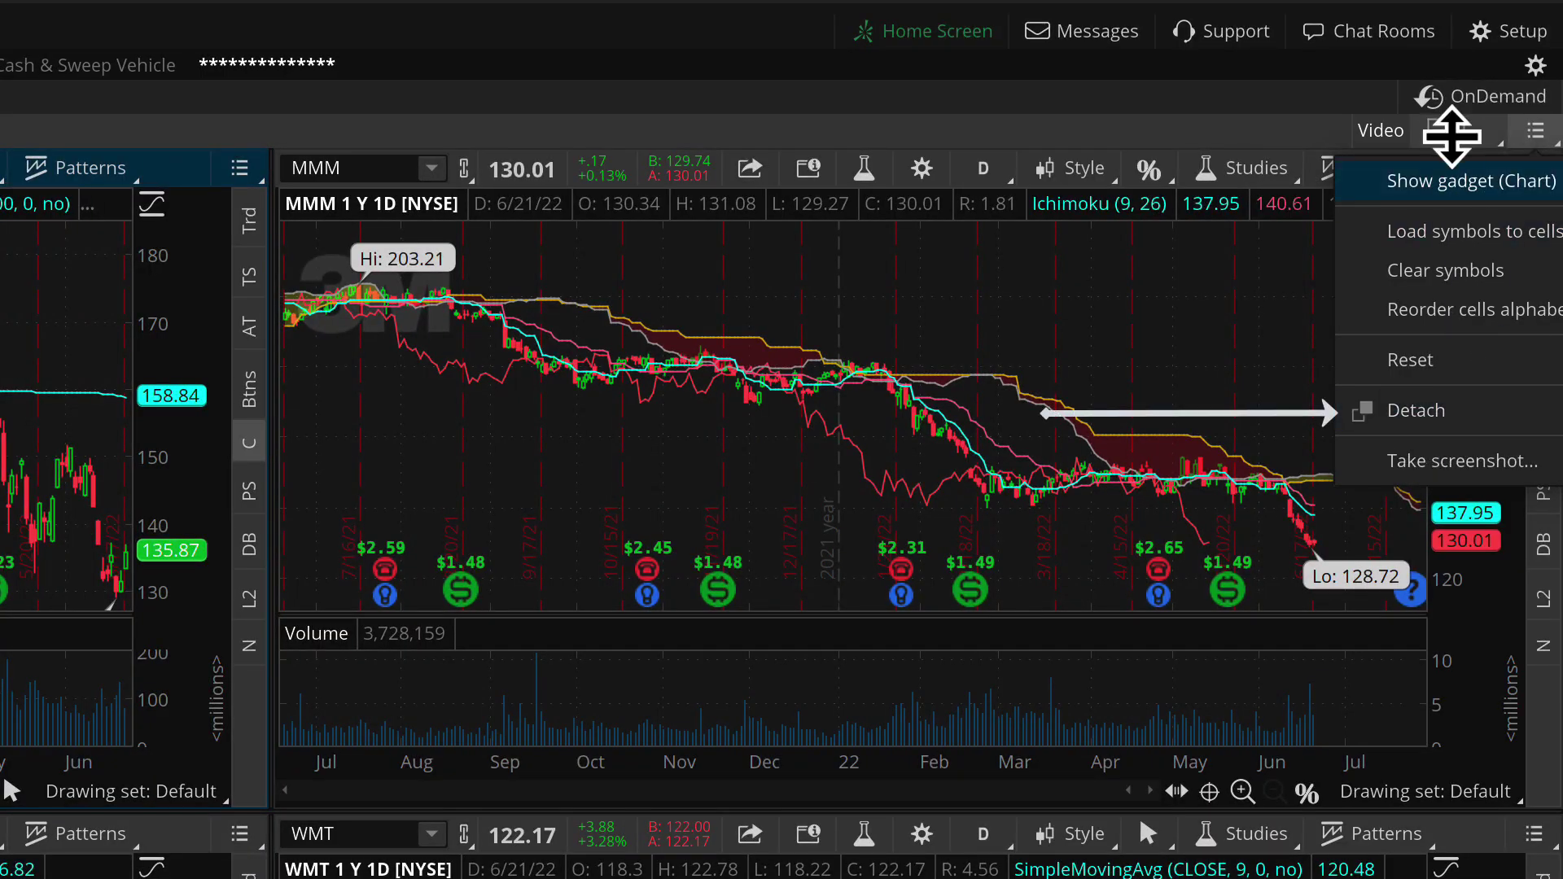
{"action": "mouse_move", "coordinate": [1448, 175]}
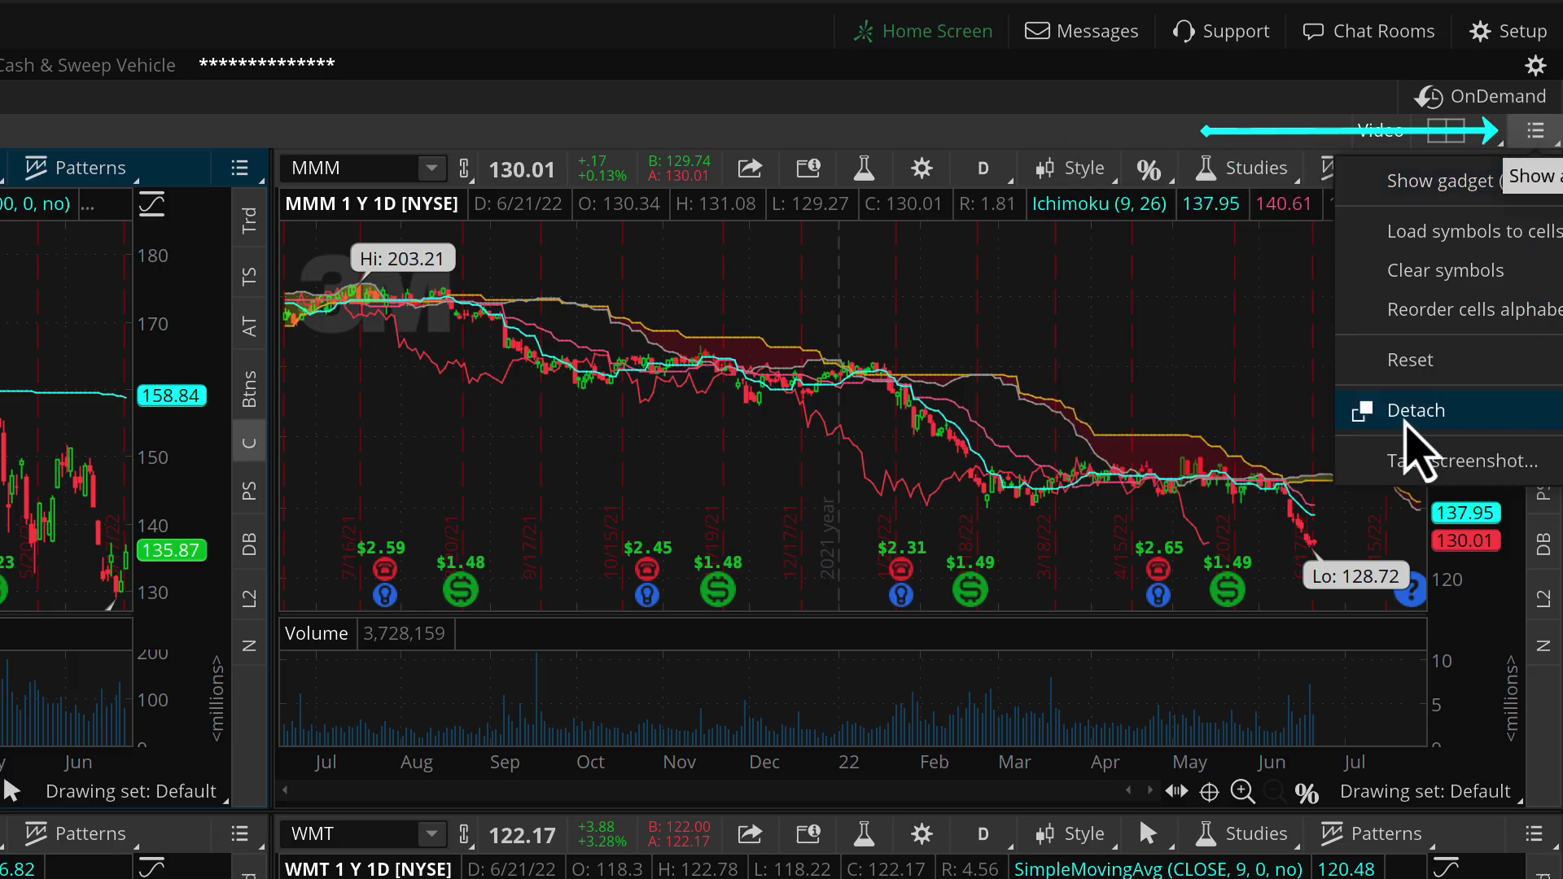
{"action": "left_click", "coordinate": [1403, 412]}
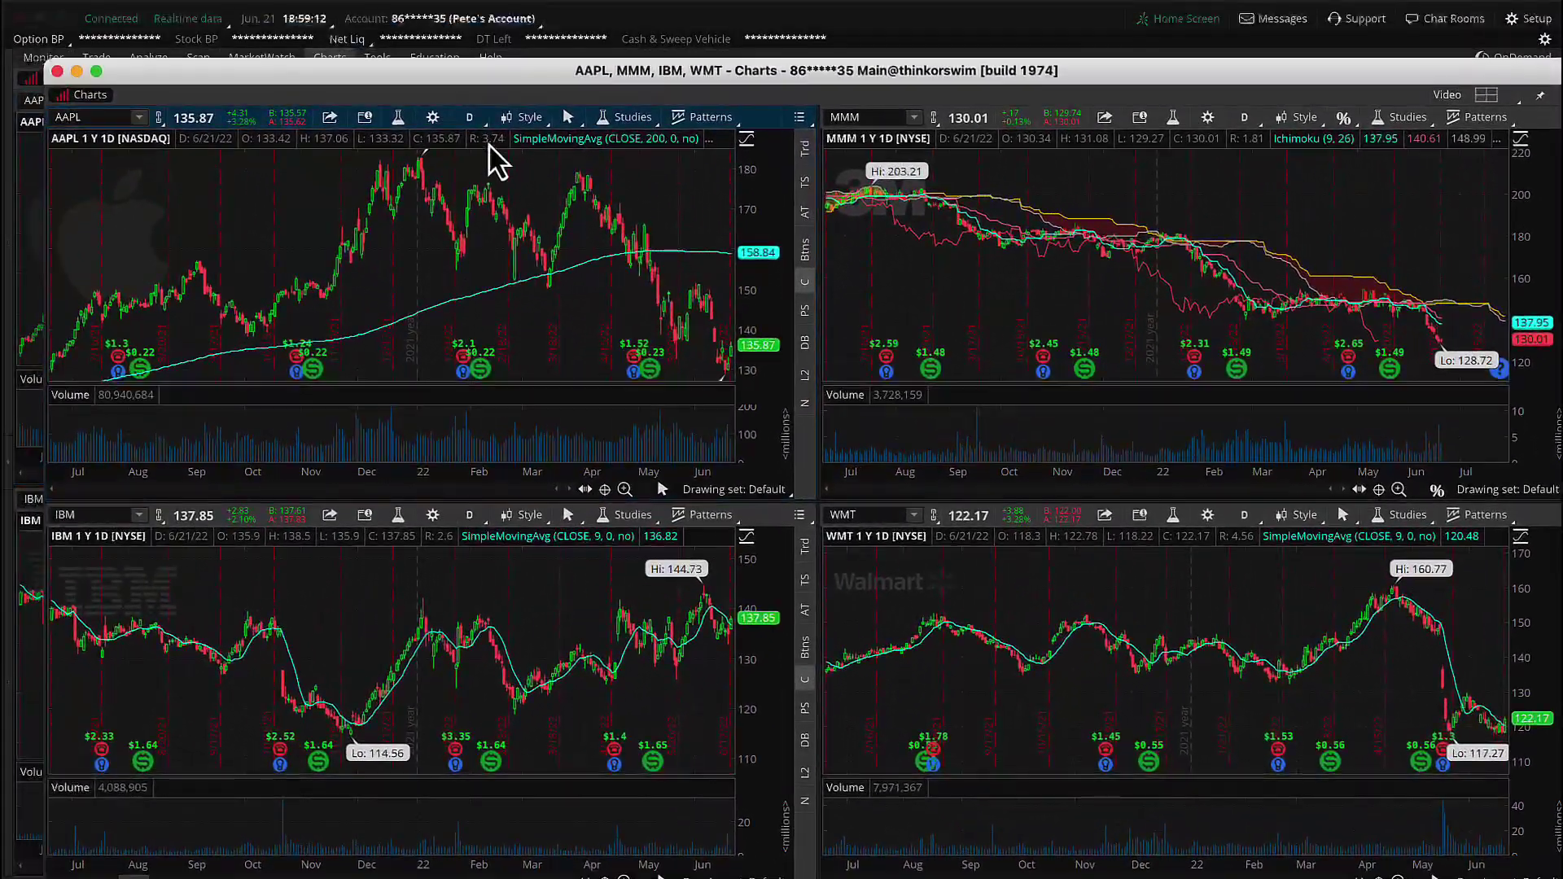
{"action": "left_click_drag", "start_coordinate": [494, 160], "coordinate": [432, 99]}
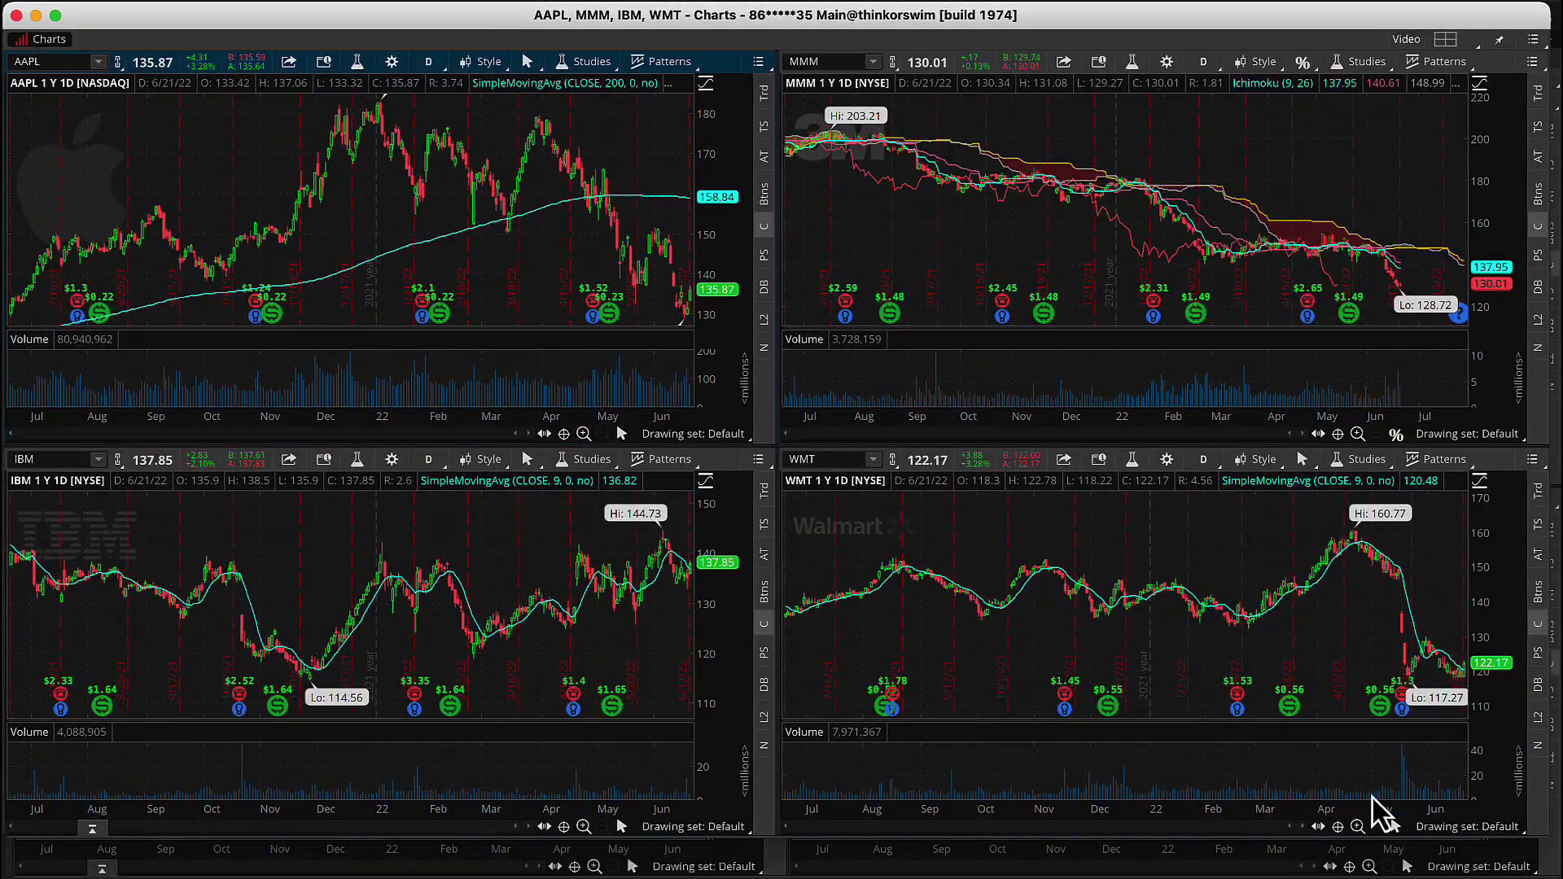
{"action": "left_click_drag", "start_coordinate": [1538, 827], "coordinate": [783, 489]}
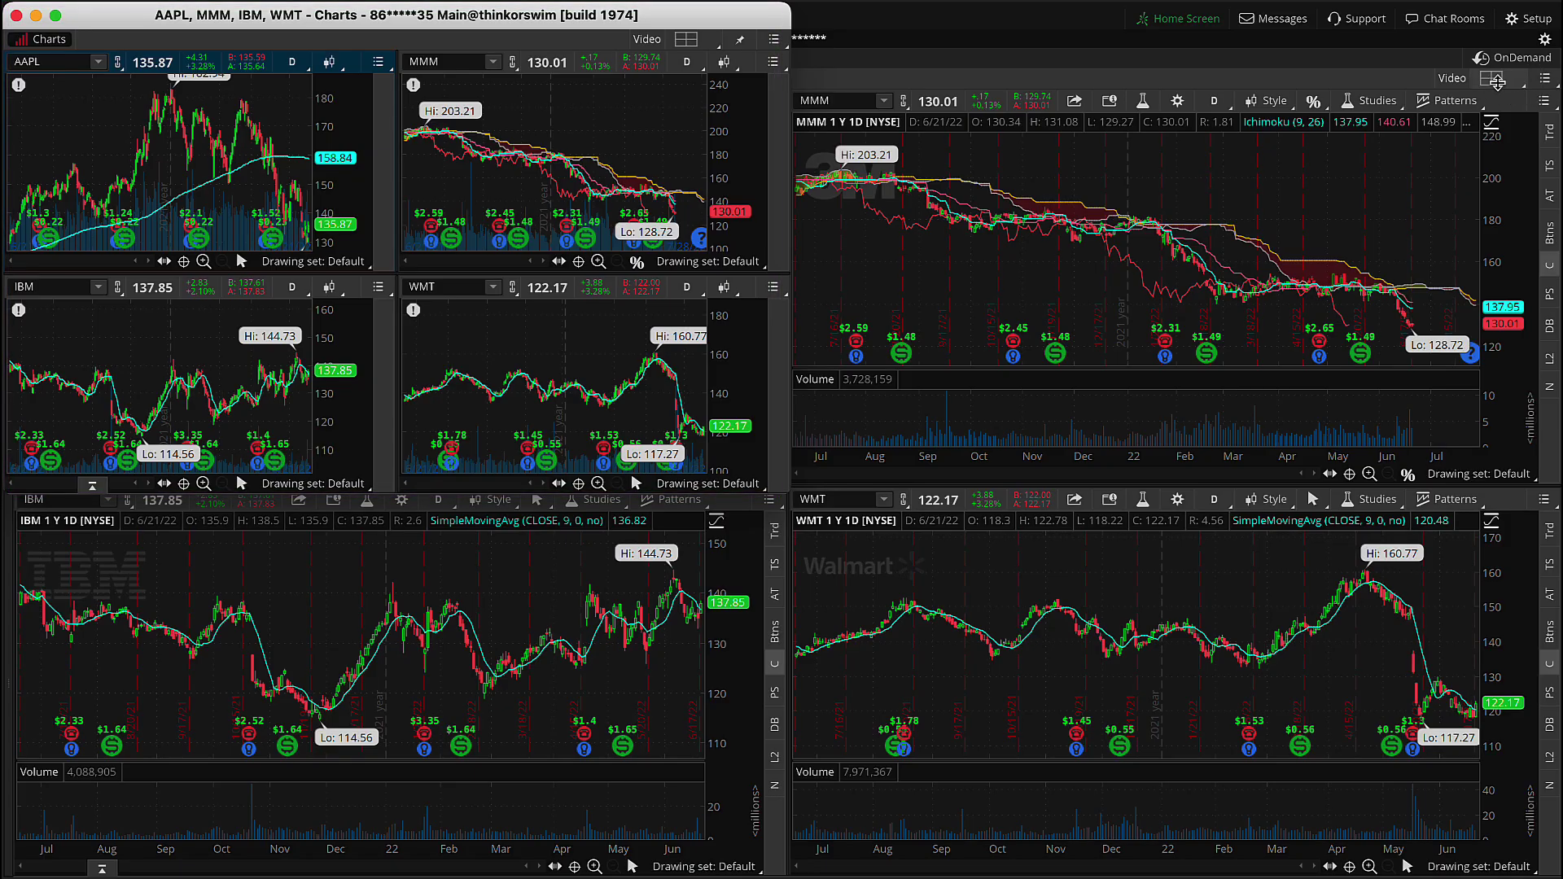
Load the six-chart Video NEW 2 grid, detach it, and fit it to the upper-right quadrant.
{"action": "left_click", "coordinate": [1495, 79]}
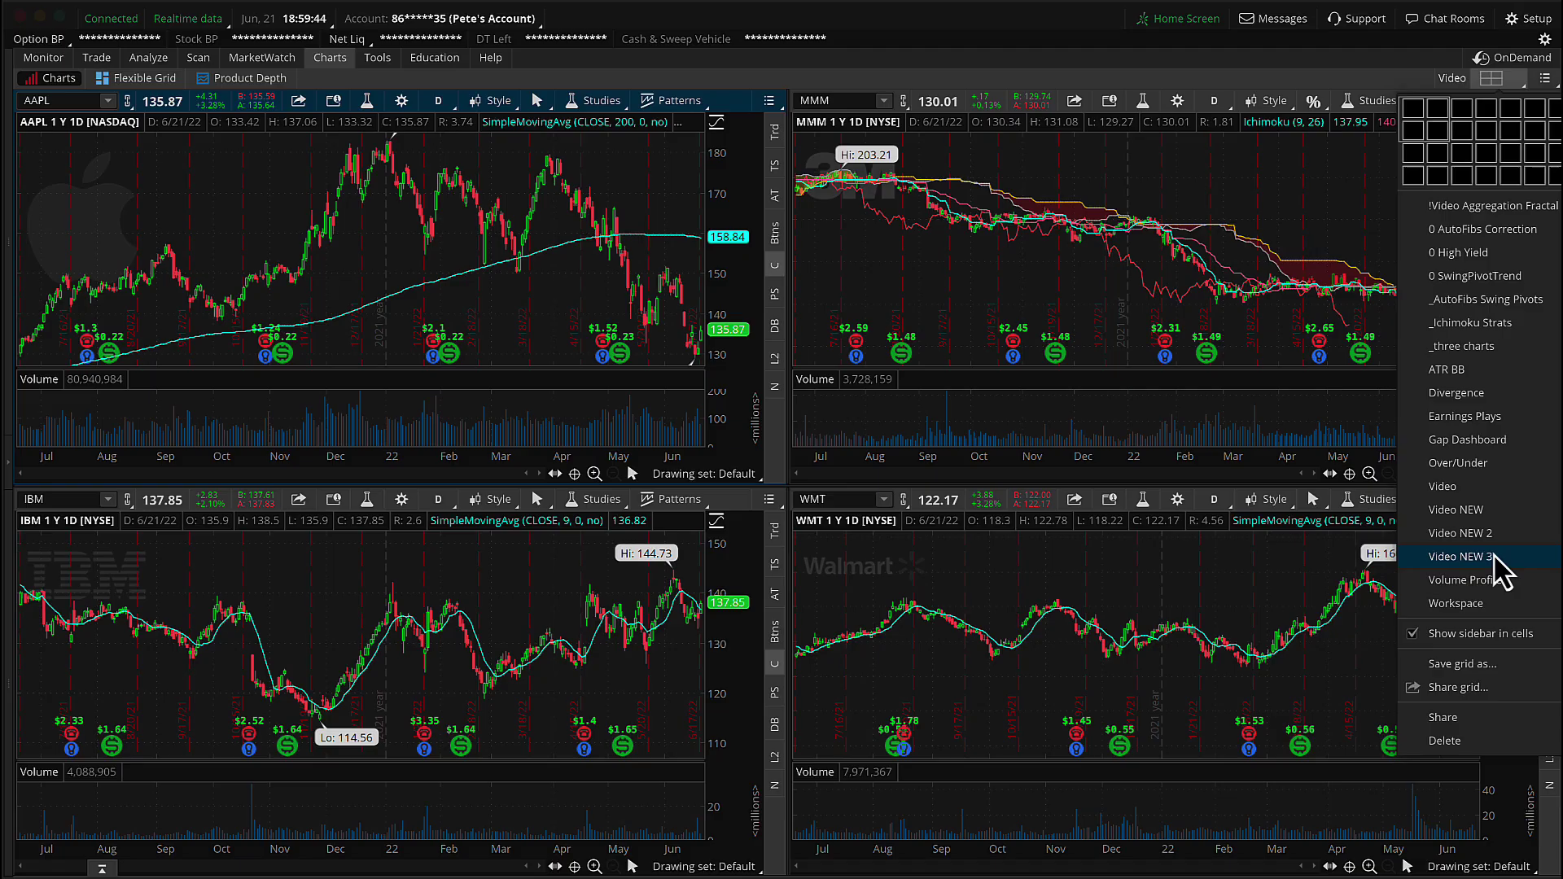
{"action": "left_click", "coordinate": [1463, 533]}
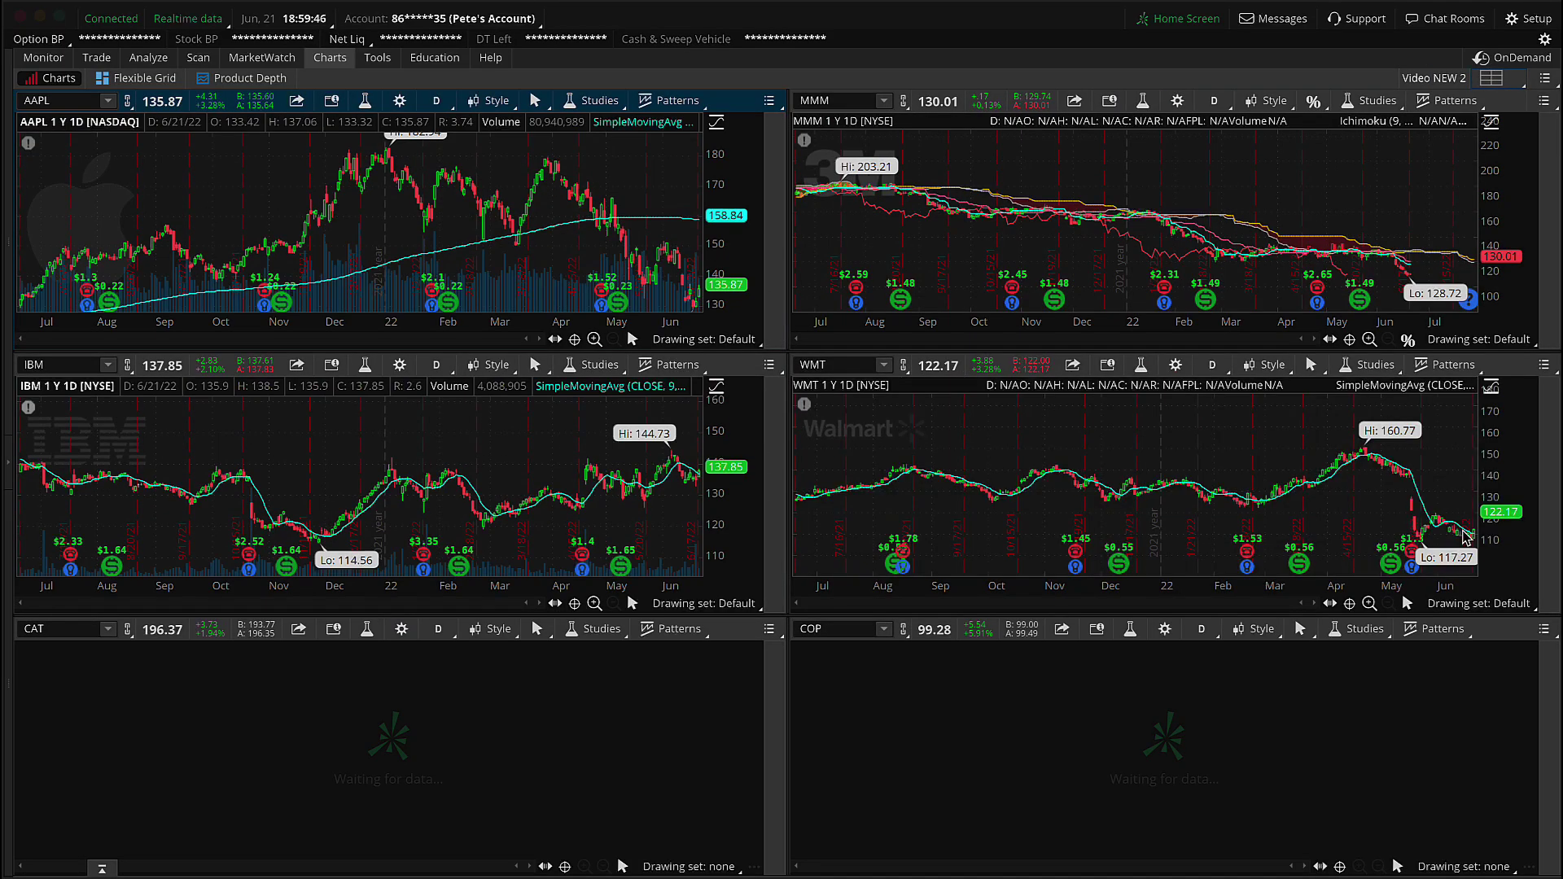
{"action": "left_click", "coordinate": [1541, 79]}
{"action": "left_click", "coordinate": [1490, 249]}
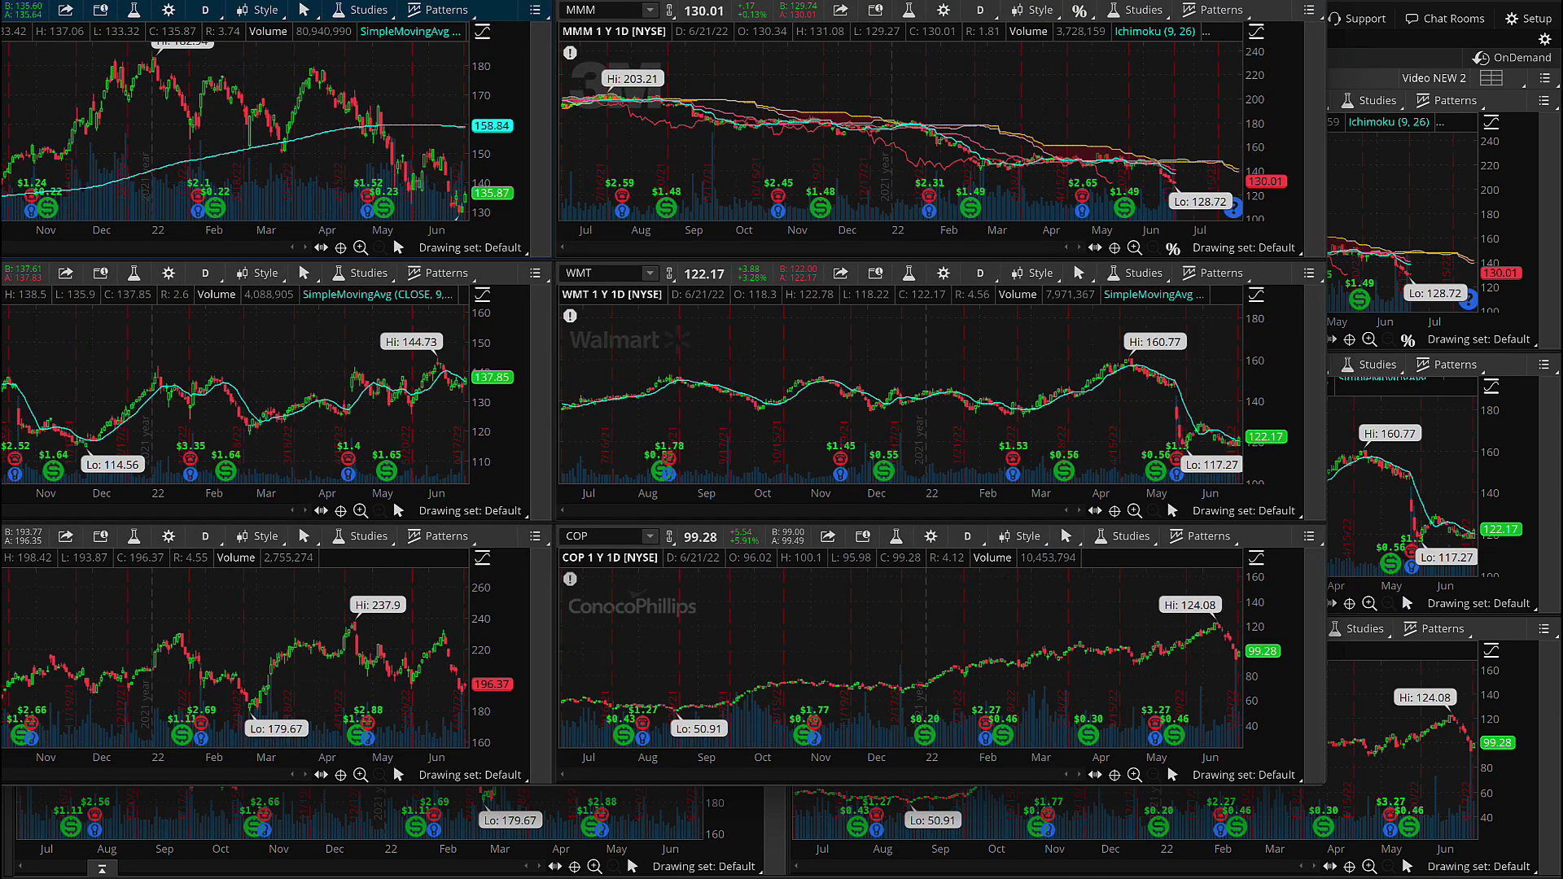
{"action": "left_click_drag", "start_coordinate": [452, 3], "coordinate": [705, 18]}
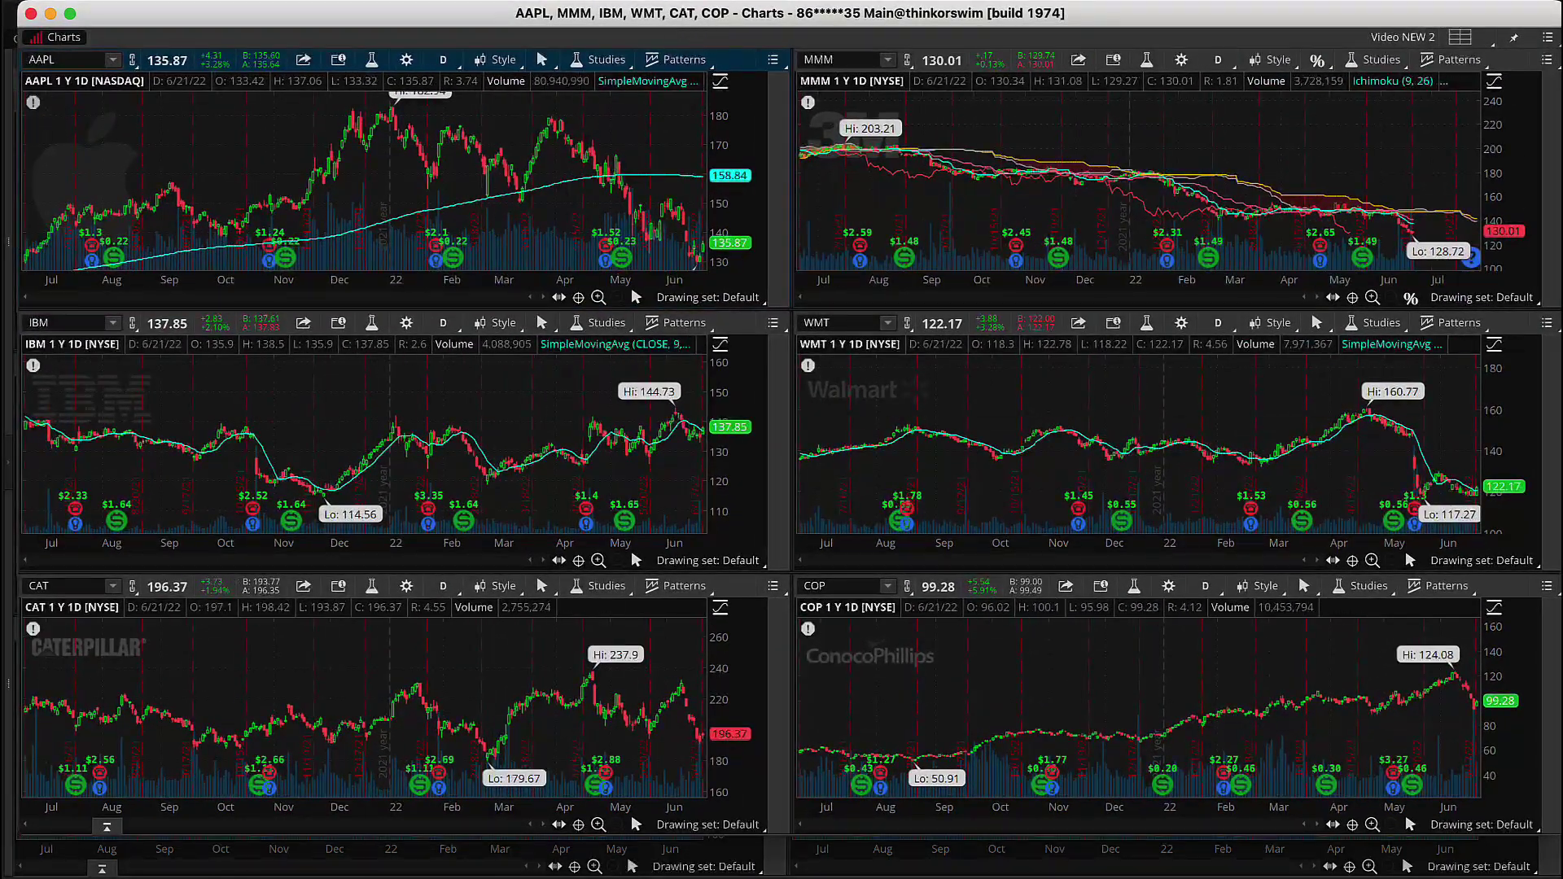
{"action": "left_click_drag", "start_coordinate": [21, 838], "coordinate": [786, 497]}
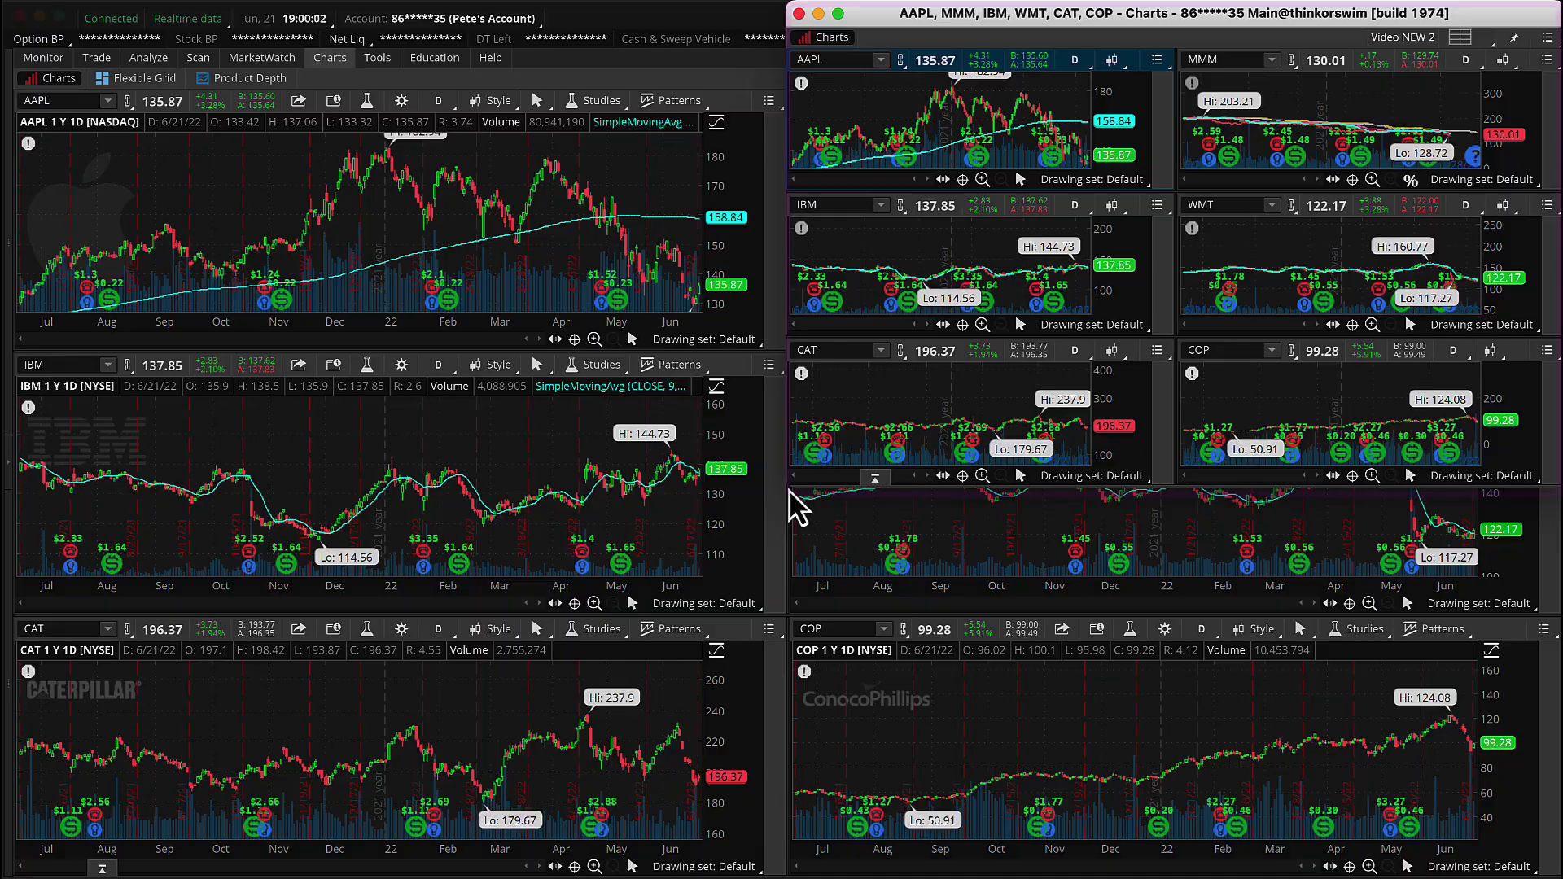
Switch the main window back to the Video grid, detach it, and place it lower-left.
{"action": "left_click", "coordinate": [716, 63]}
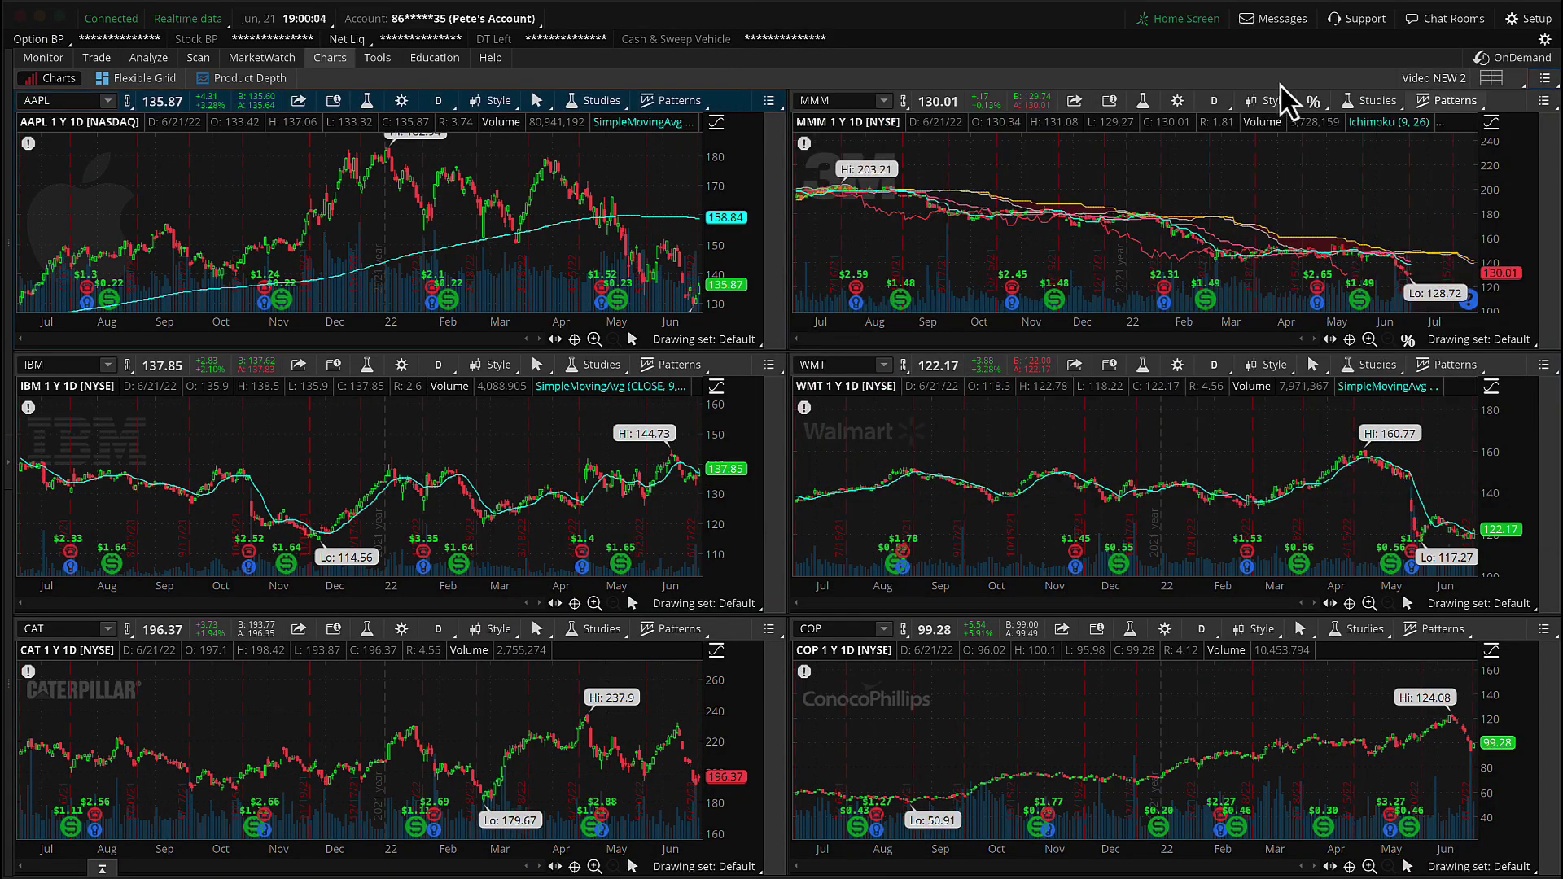
{"action": "left_click", "coordinate": [1475, 80]}
{"action": "left_click", "coordinate": [1459, 499]}
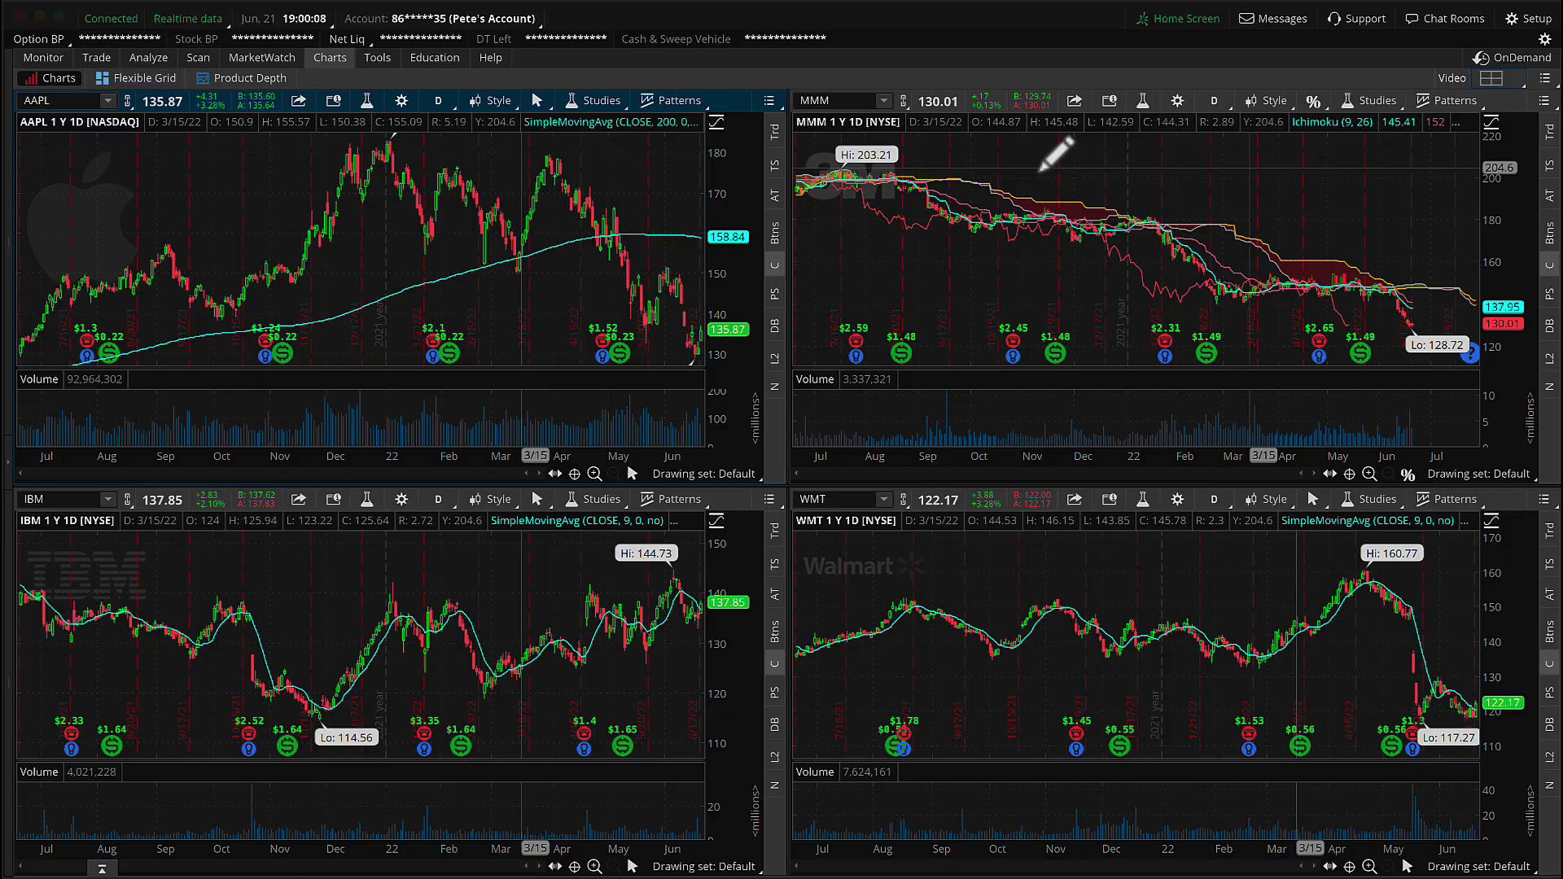
{"action": "left_click", "coordinate": [1544, 79]}
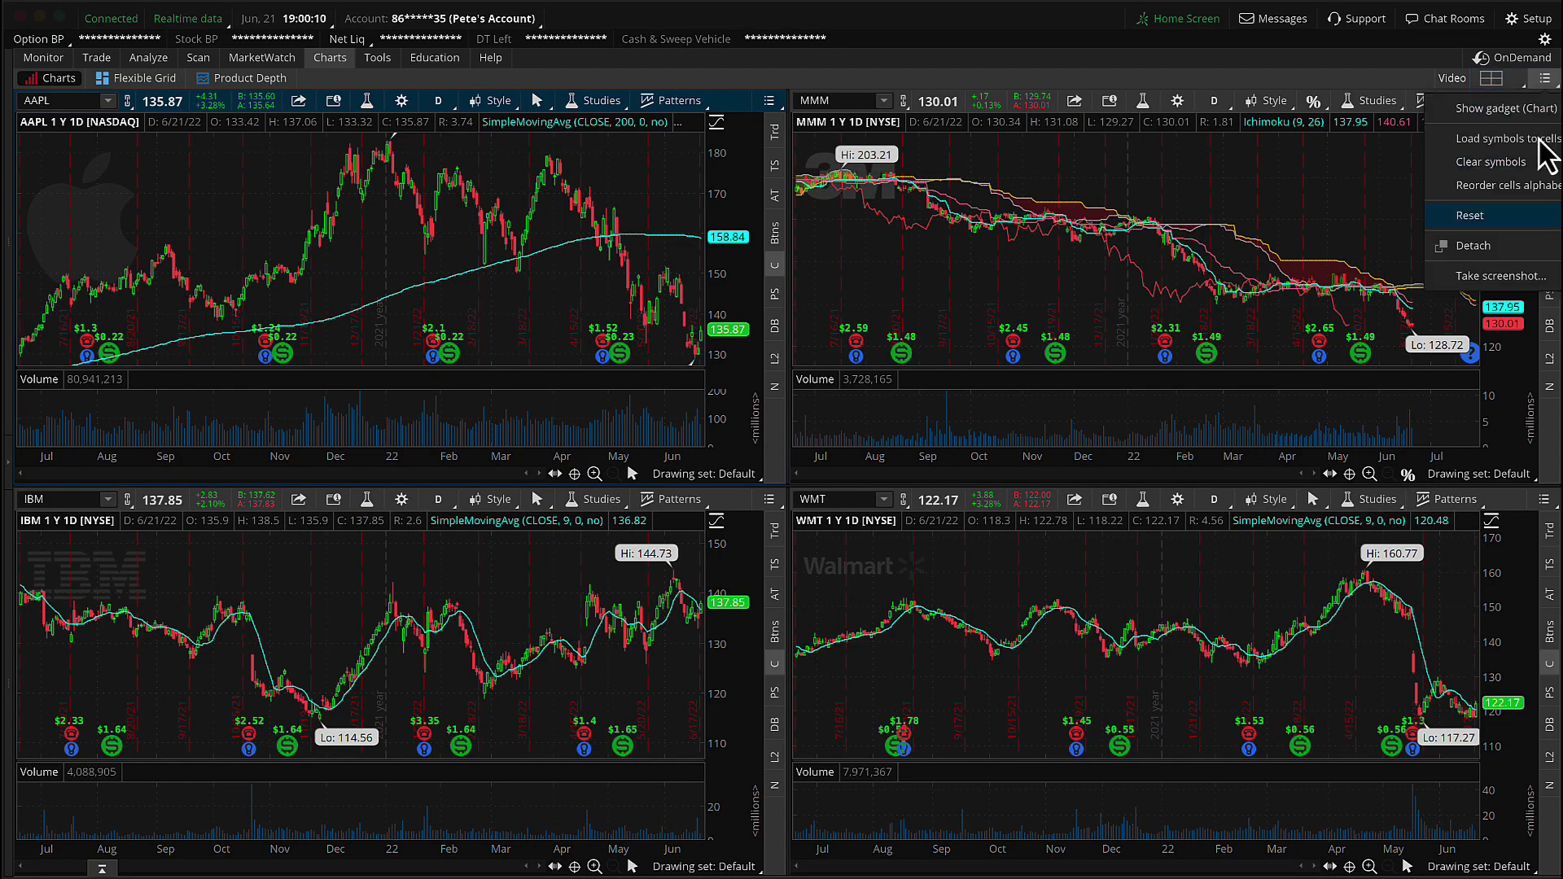
{"action": "left_click", "coordinate": [1498, 248]}
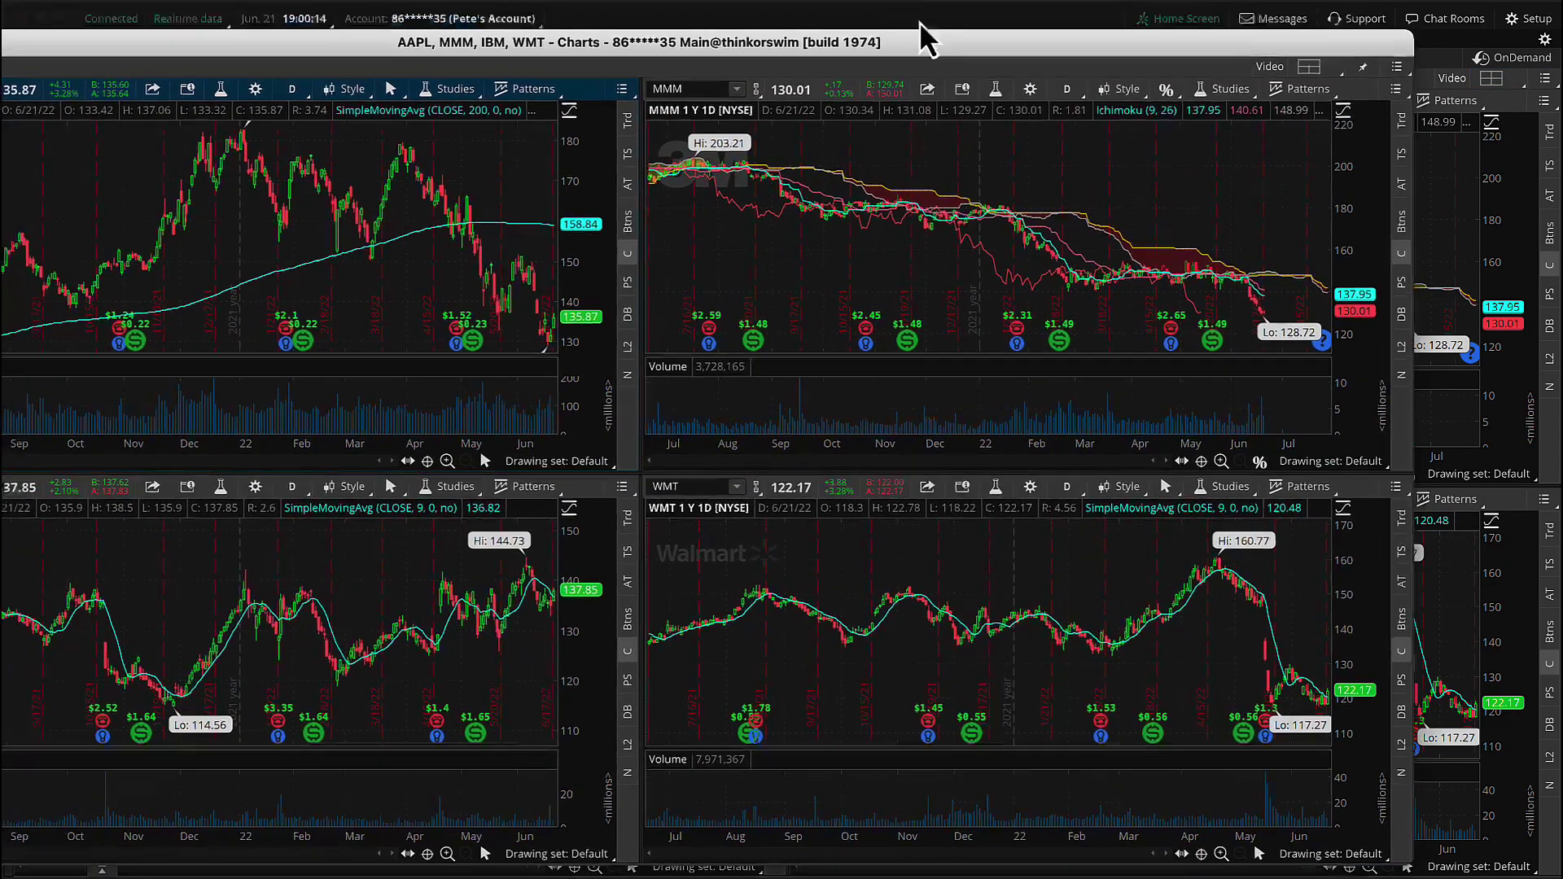
{"action": "left_click_drag", "start_coordinate": [920, 21], "coordinate": [1076, 65]}
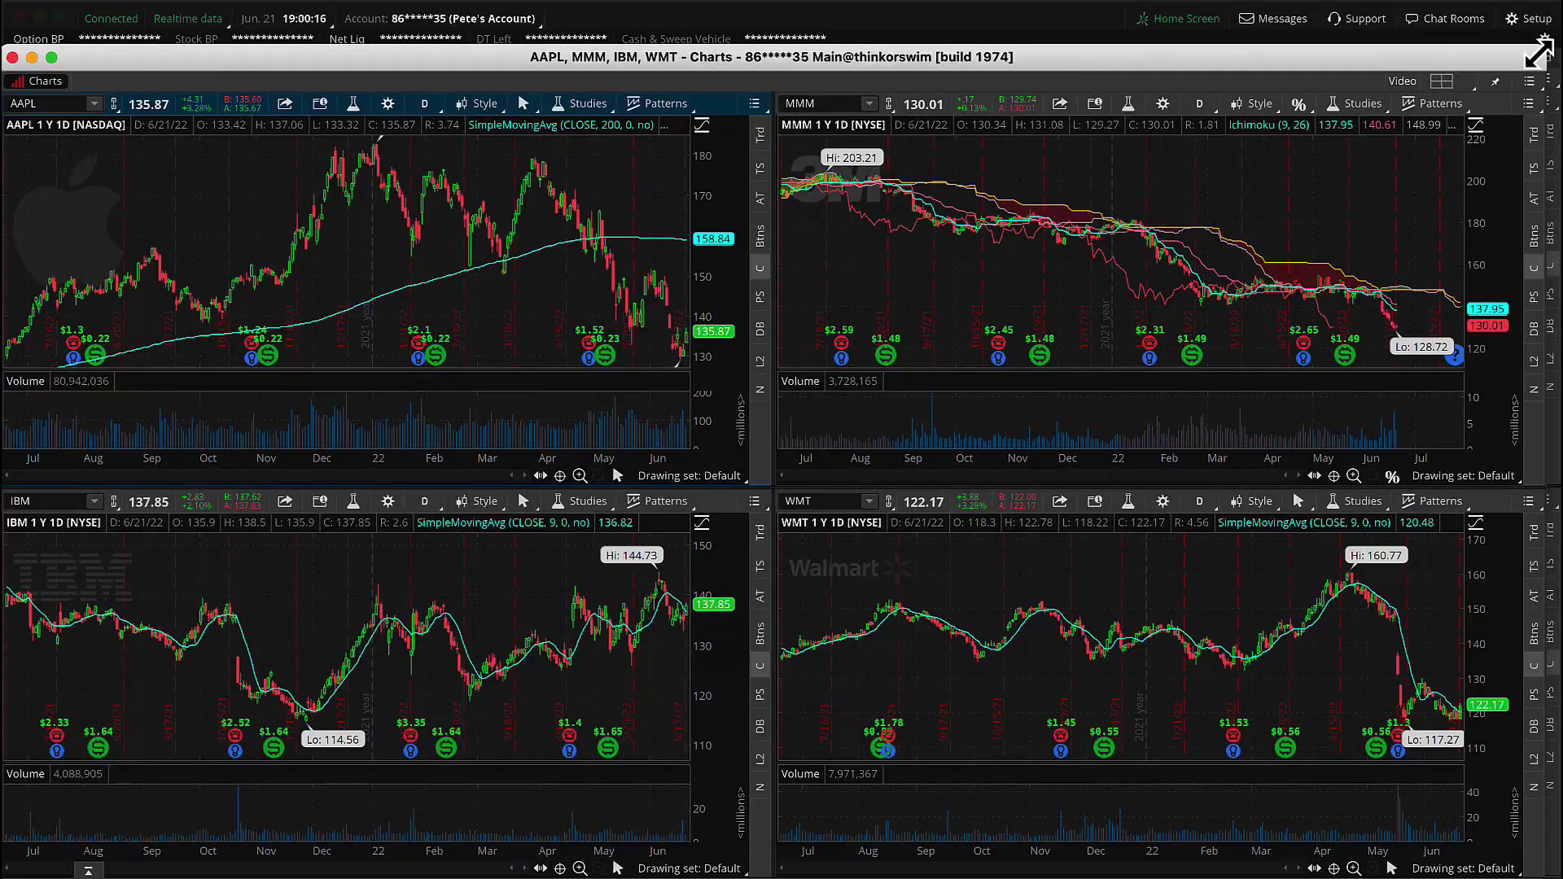
{"action": "left_click_drag", "start_coordinate": [1539, 53], "coordinate": [786, 399]}
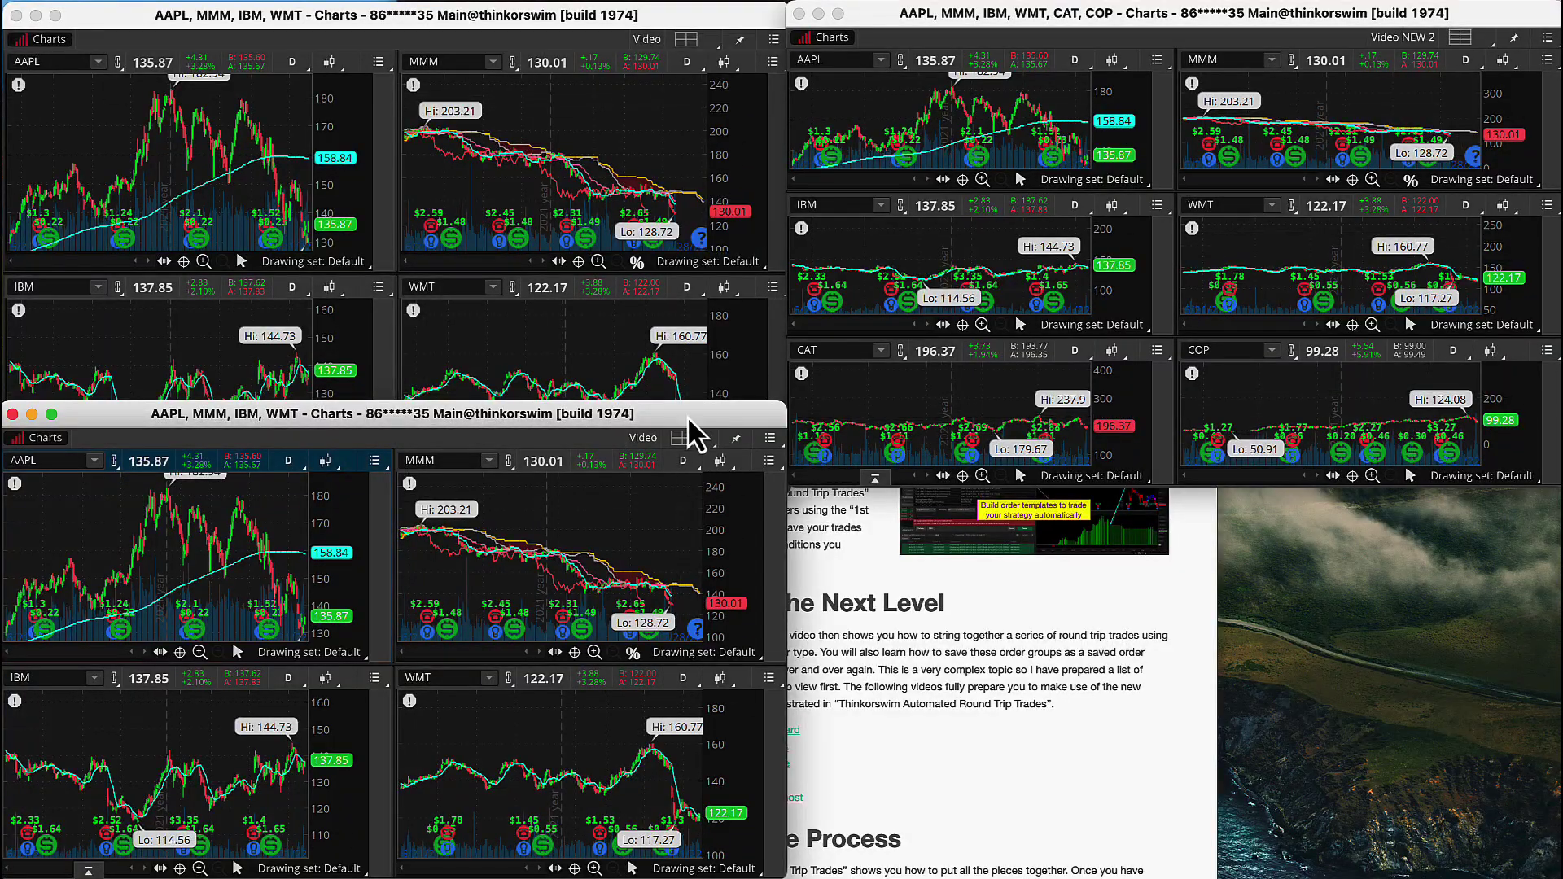
Load the Video NEW grid in the lower-left window and detach a copy to the lower-right quadrant.
{"action": "mouse_move", "coordinate": [689, 417]}
{"action": "left_mouse_down"}
{"action": "mouse_move", "coordinate": [716, 521]}
{"action": "mouse_move", "coordinate": [698, 558]}
{"action": "mouse_move", "coordinate": [715, 407]}
{"action": "mouse_move", "coordinate": [698, 416]}
{"action": "left_mouse_up"}
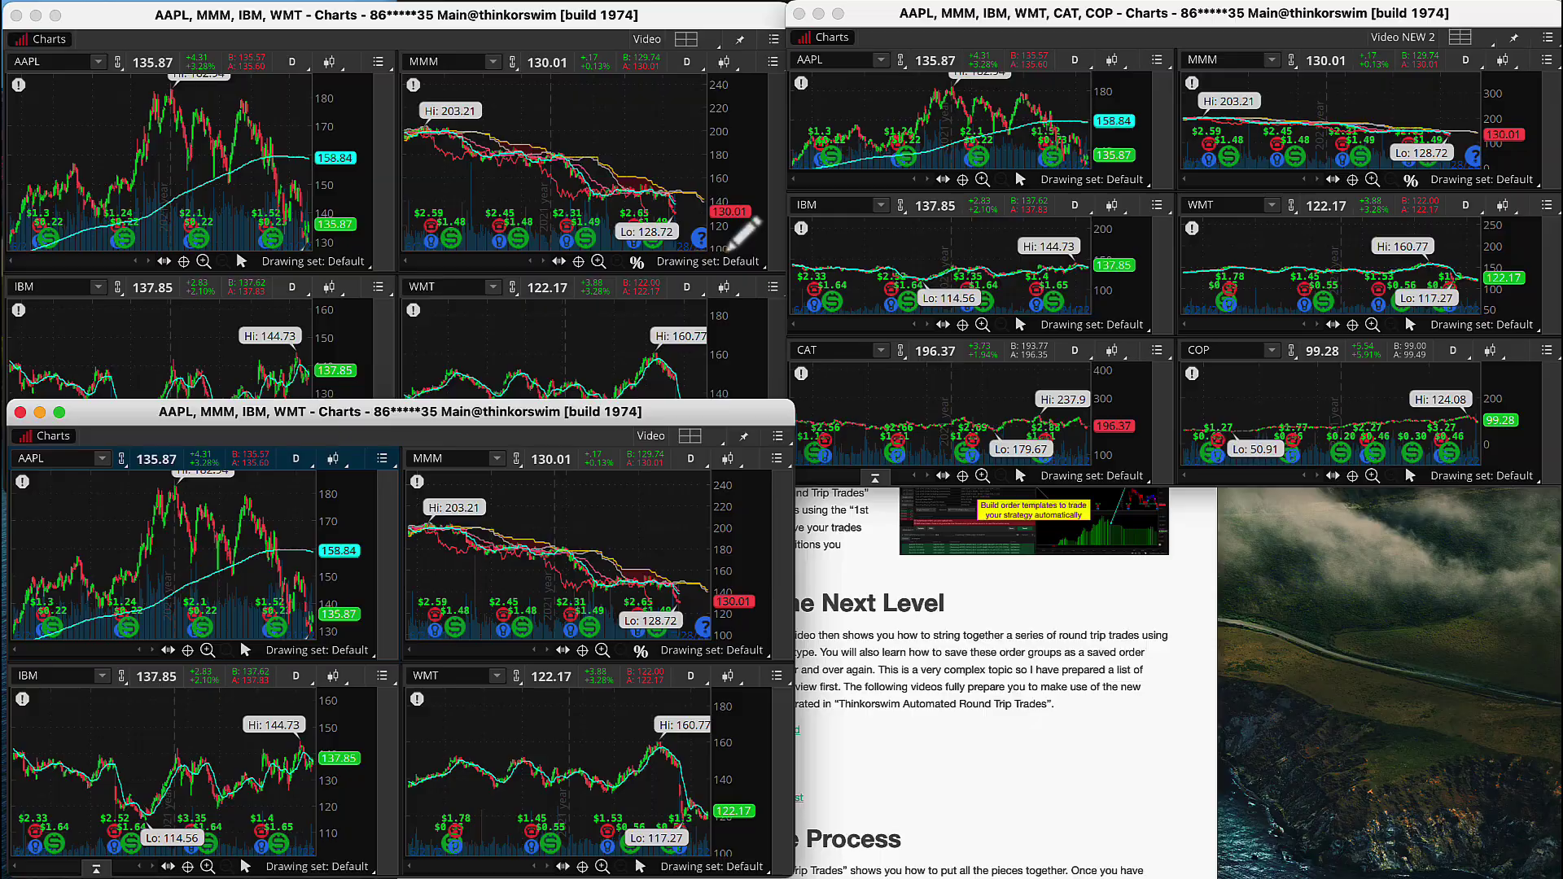
{"action": "left_click", "coordinate": [700, 33]}
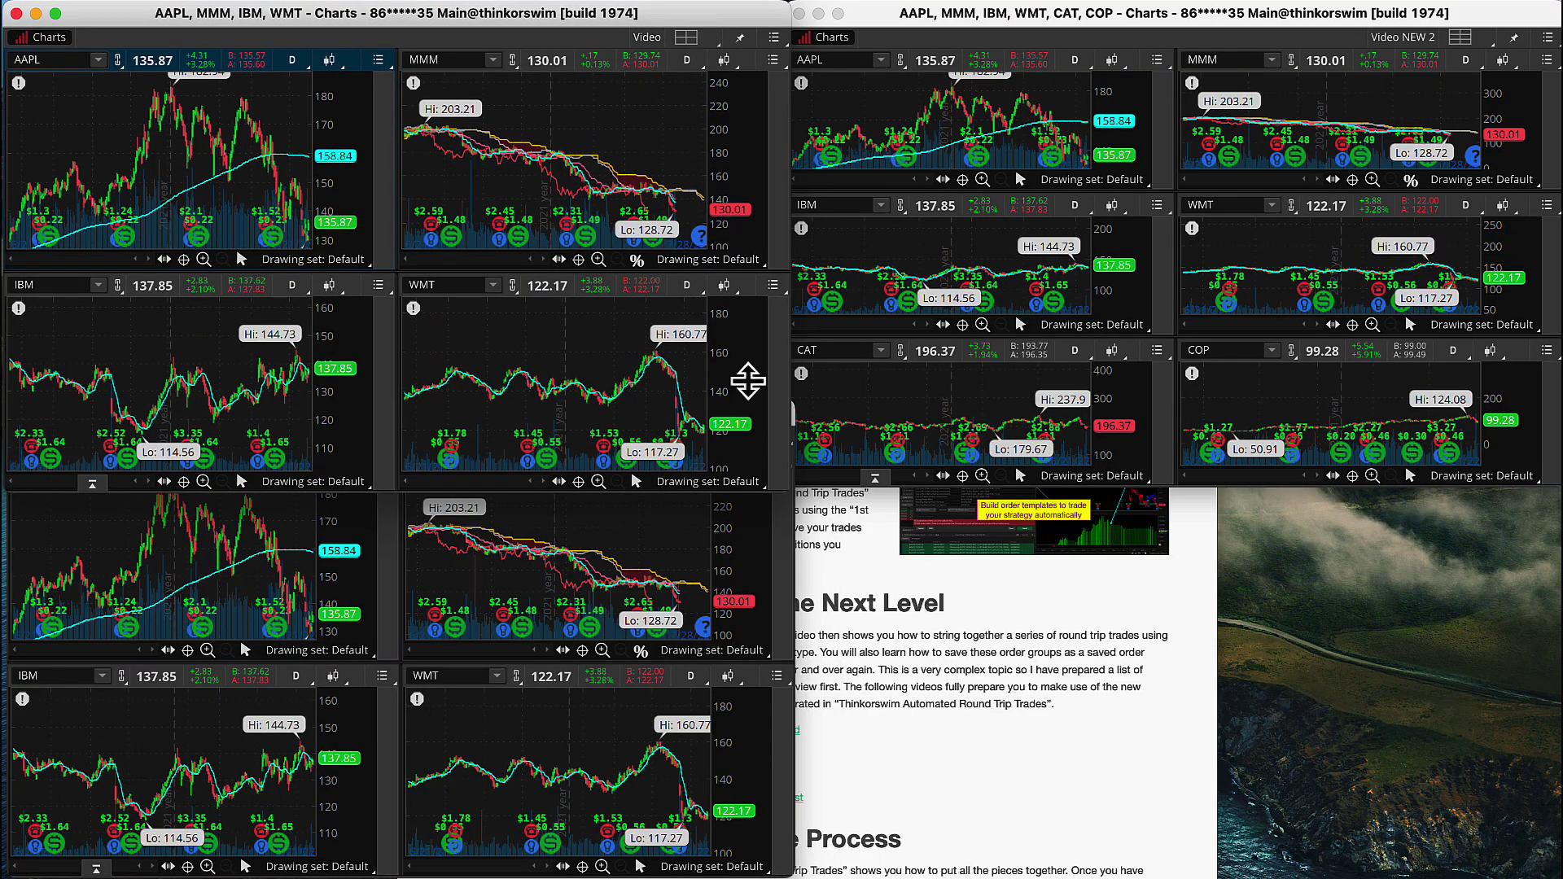
{"action": "left_click", "coordinate": [769, 558]}
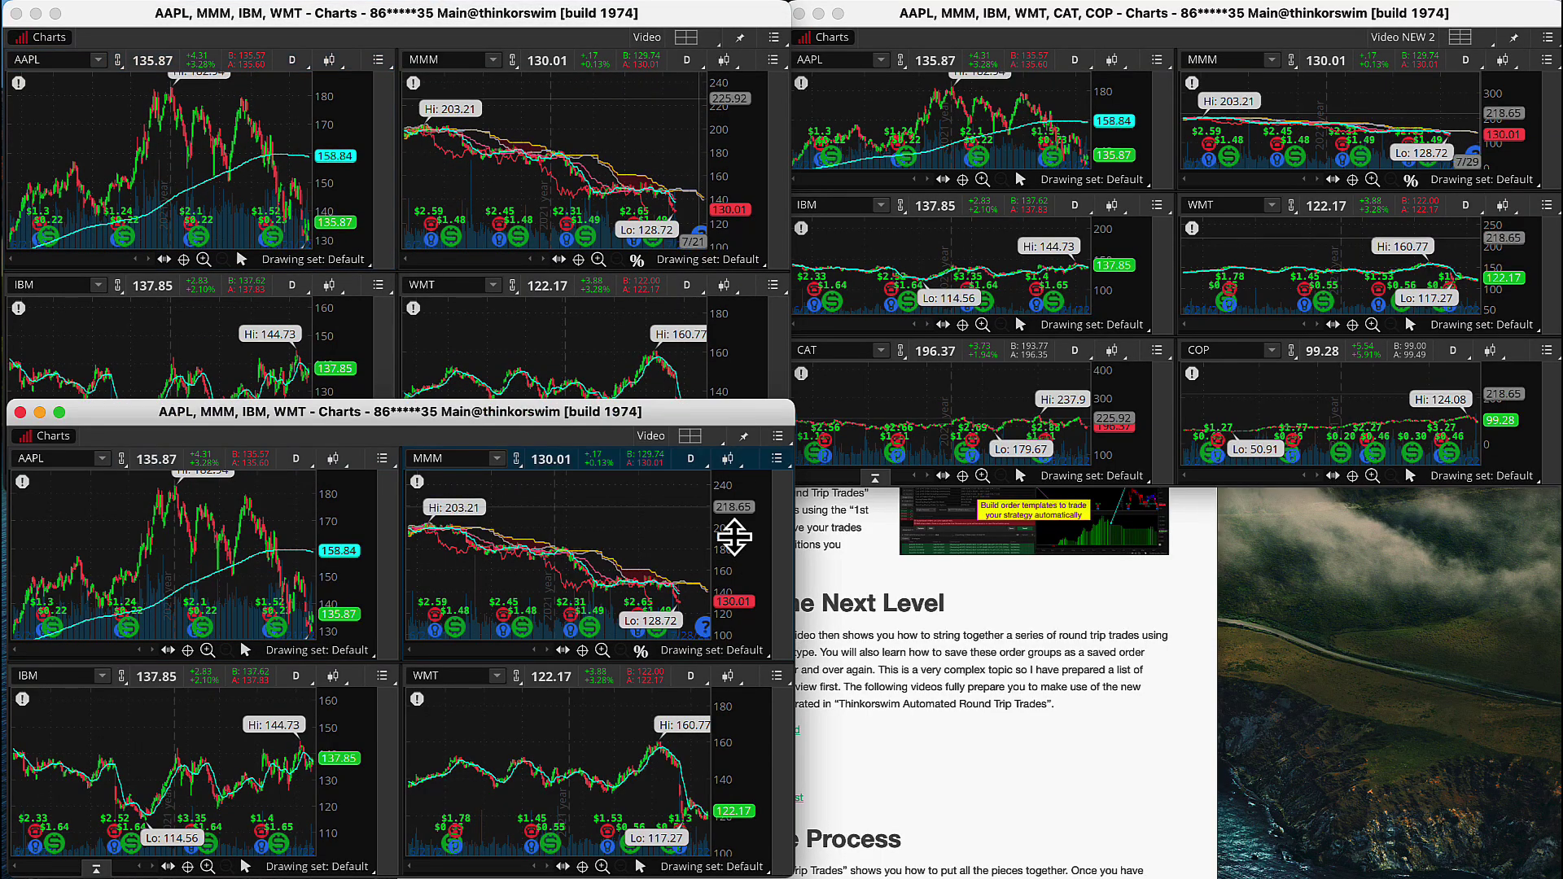
{"action": "left_click", "coordinate": [694, 440]}
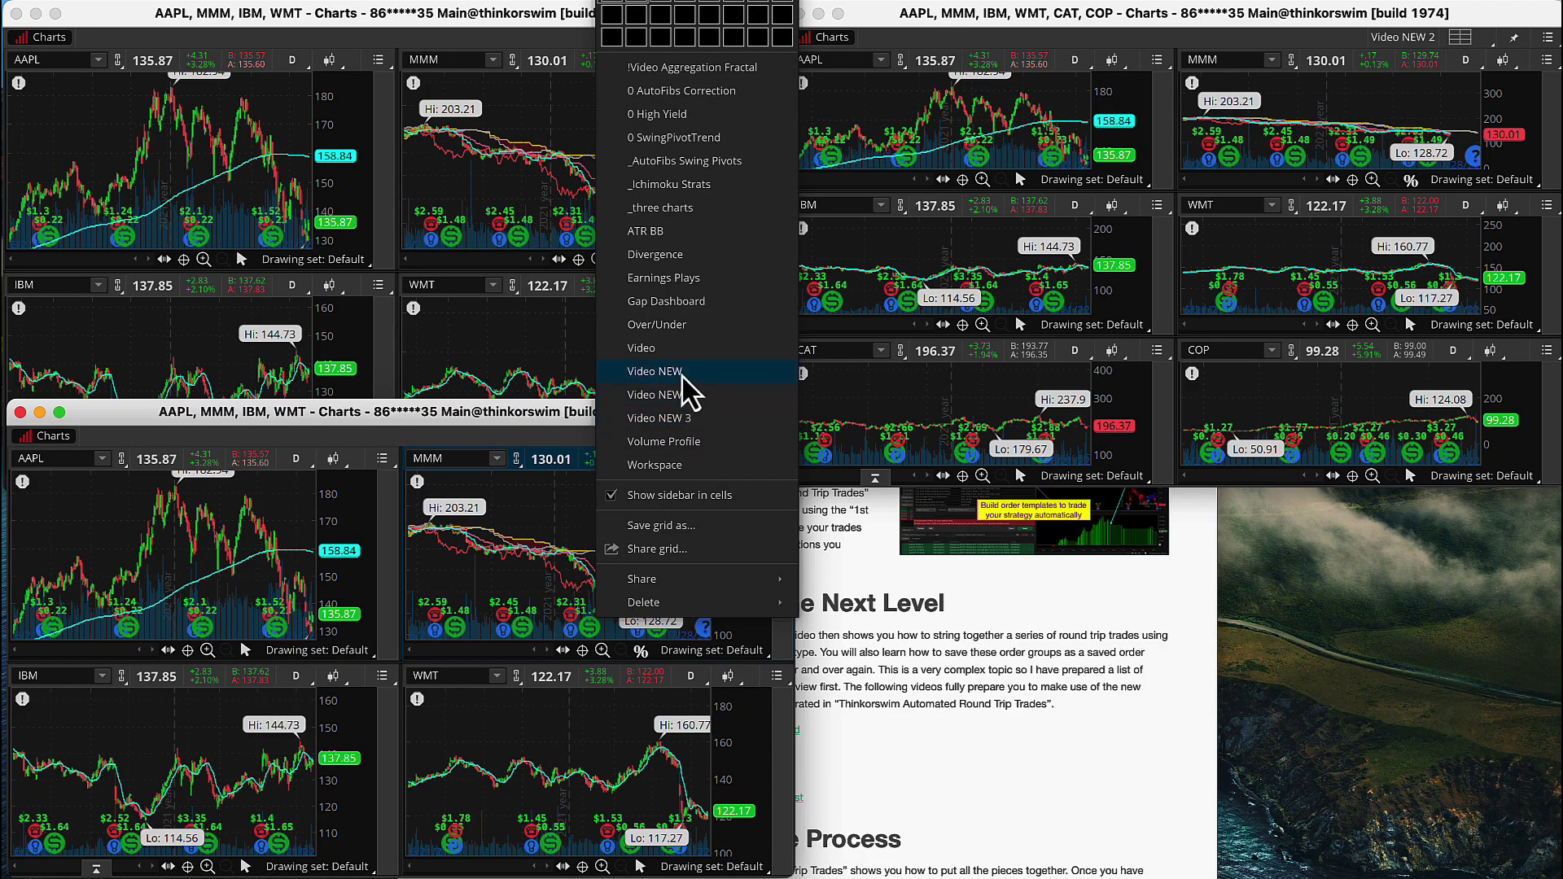
{"action": "left_click", "coordinate": [688, 418]}
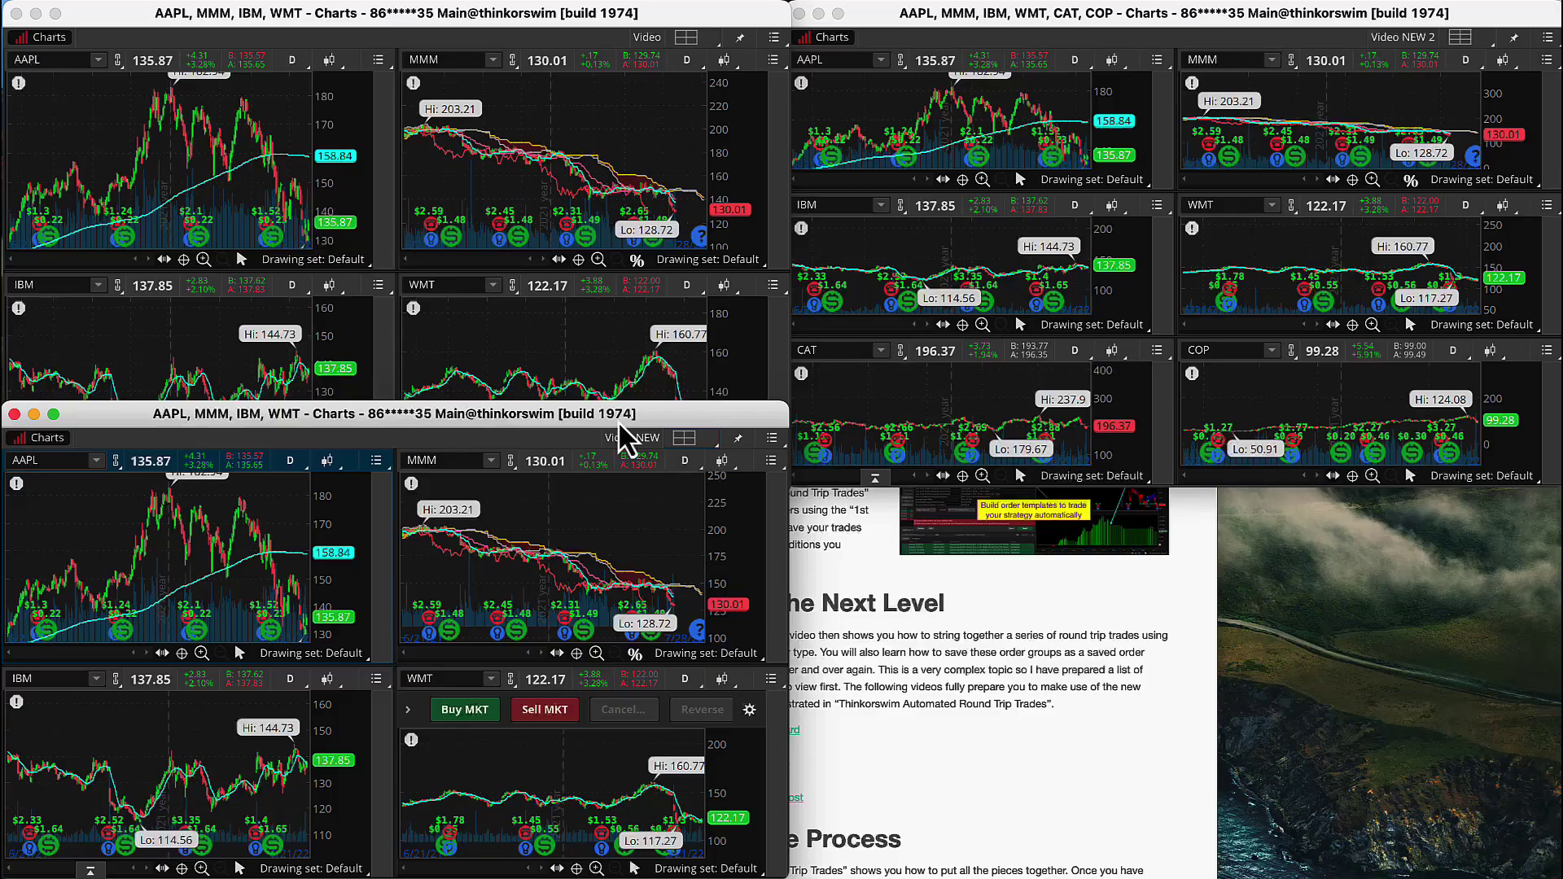
{"action": "left_click", "coordinate": [772, 438]}
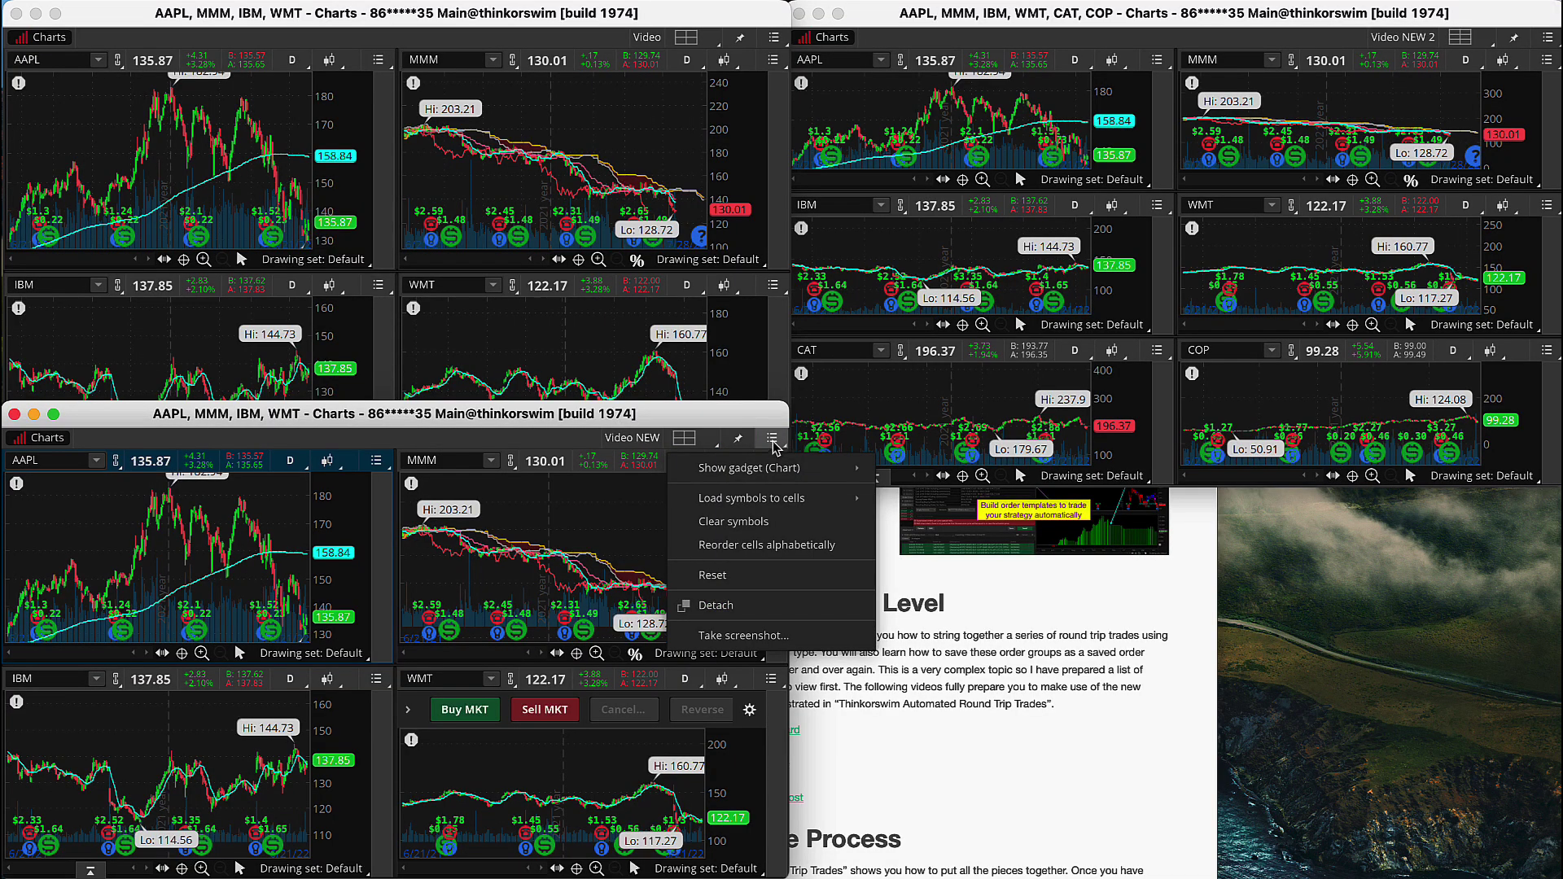
{"action": "left_click", "coordinate": [717, 616]}
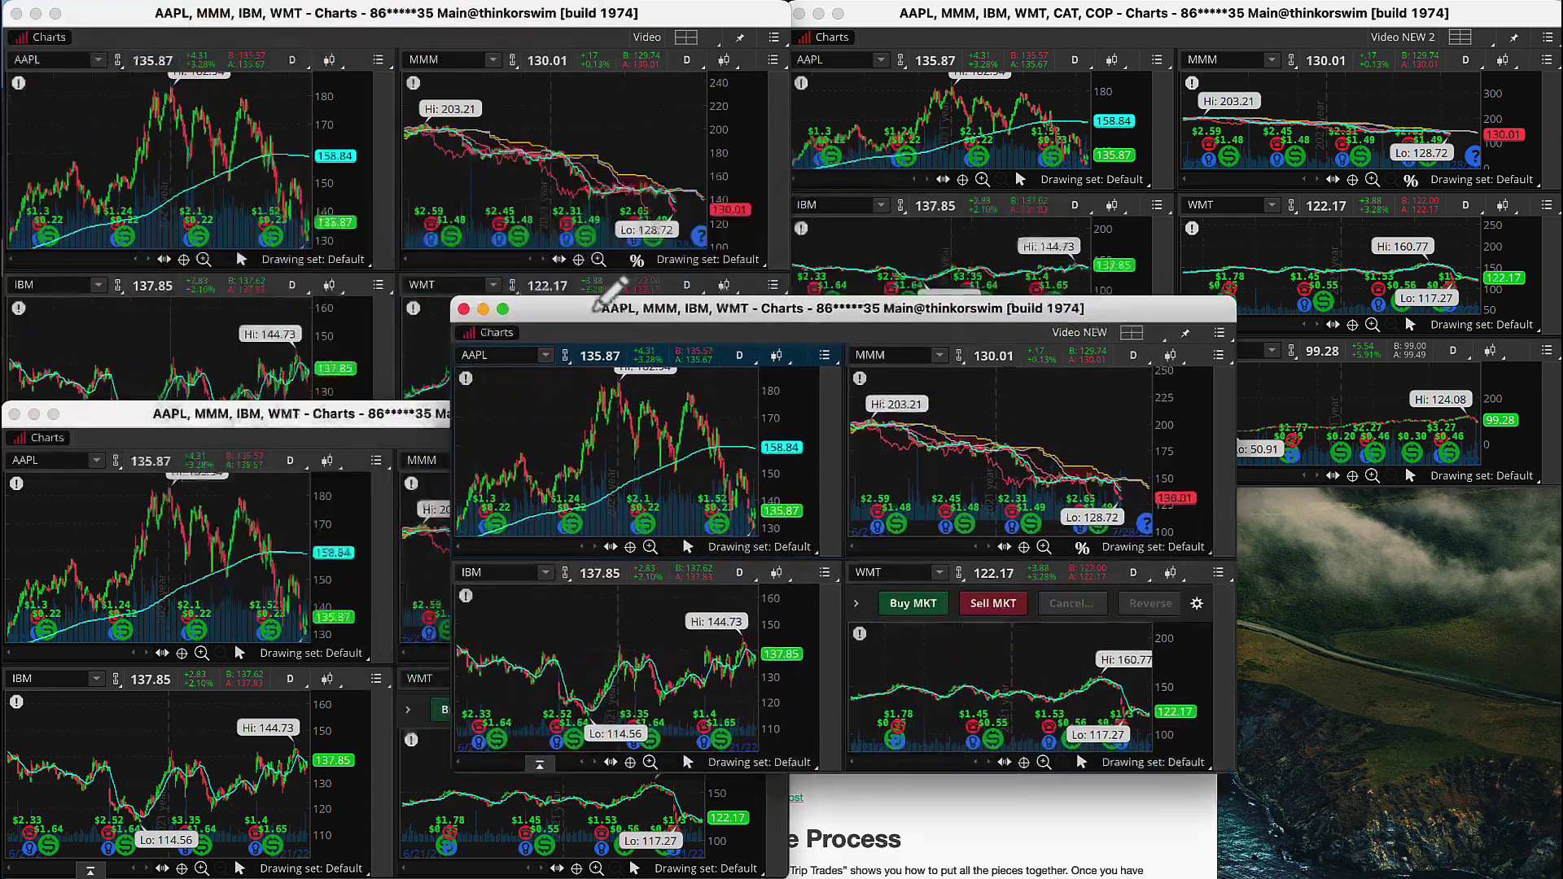
{"action": "left_click_drag", "start_coordinate": [599, 313], "coordinate": [918, 416]}
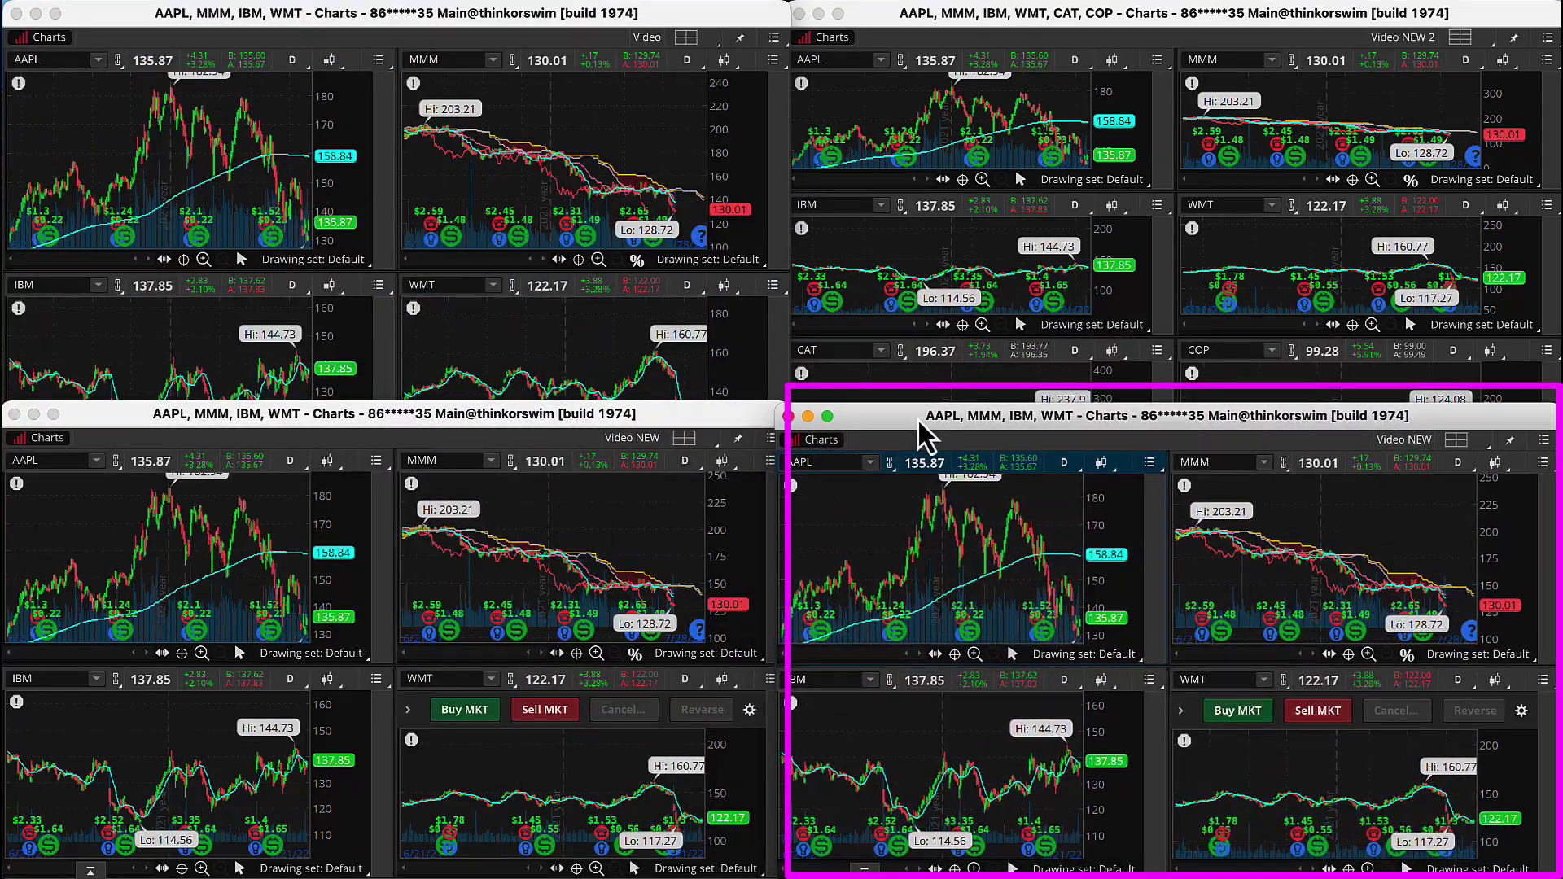
Load the Video NEW 3 grid in the lower-right window, then check the upper-right window's grid list.
{"action": "left_click", "coordinate": [1456, 440]}
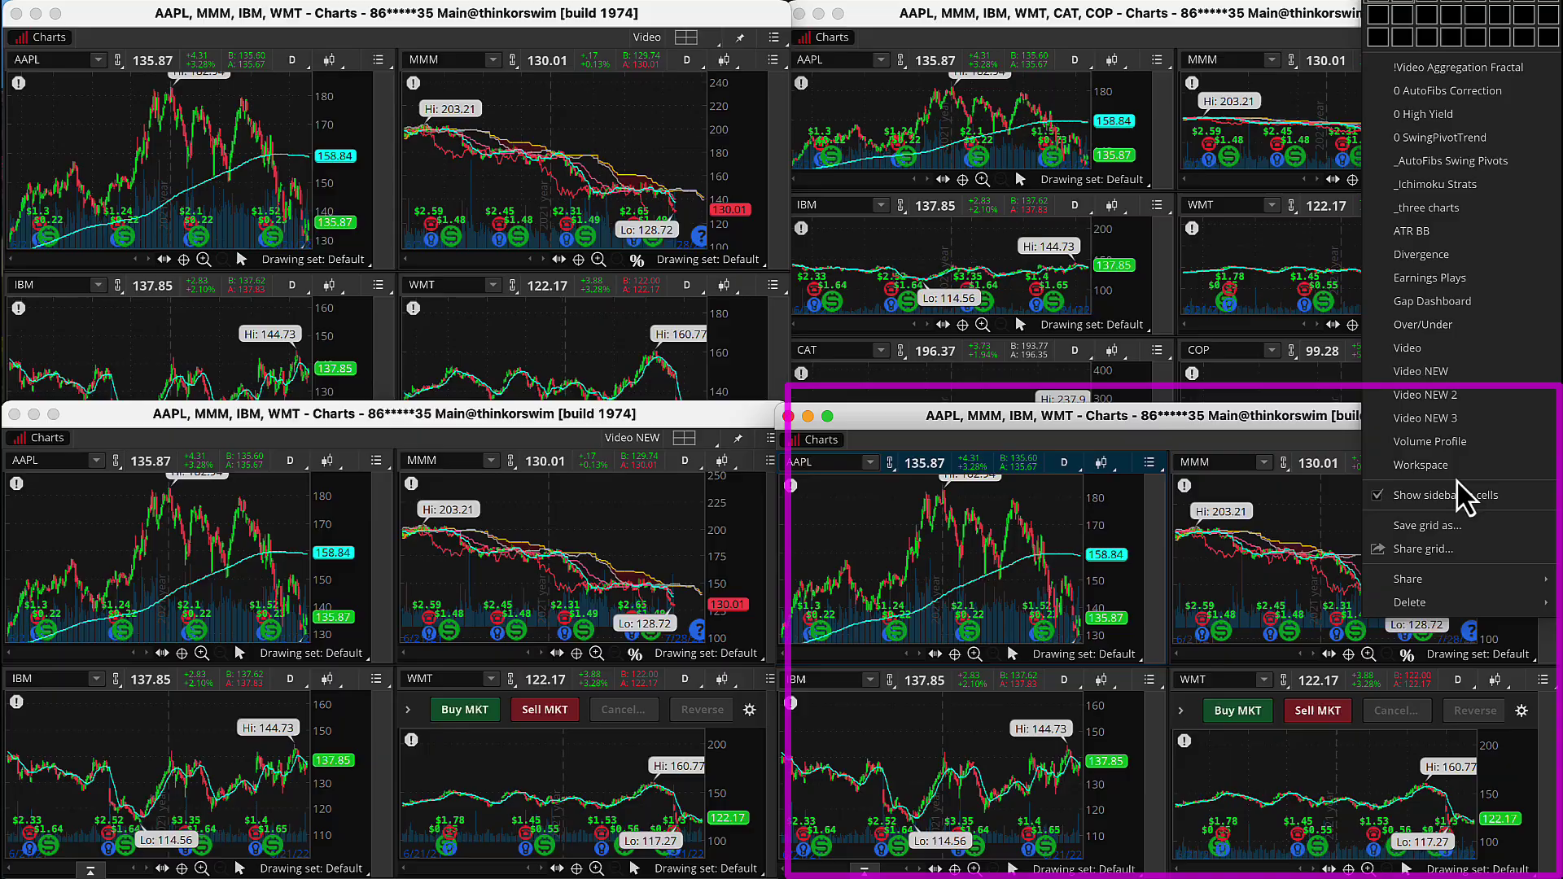
{"action": "left_click", "coordinate": [1435, 420]}
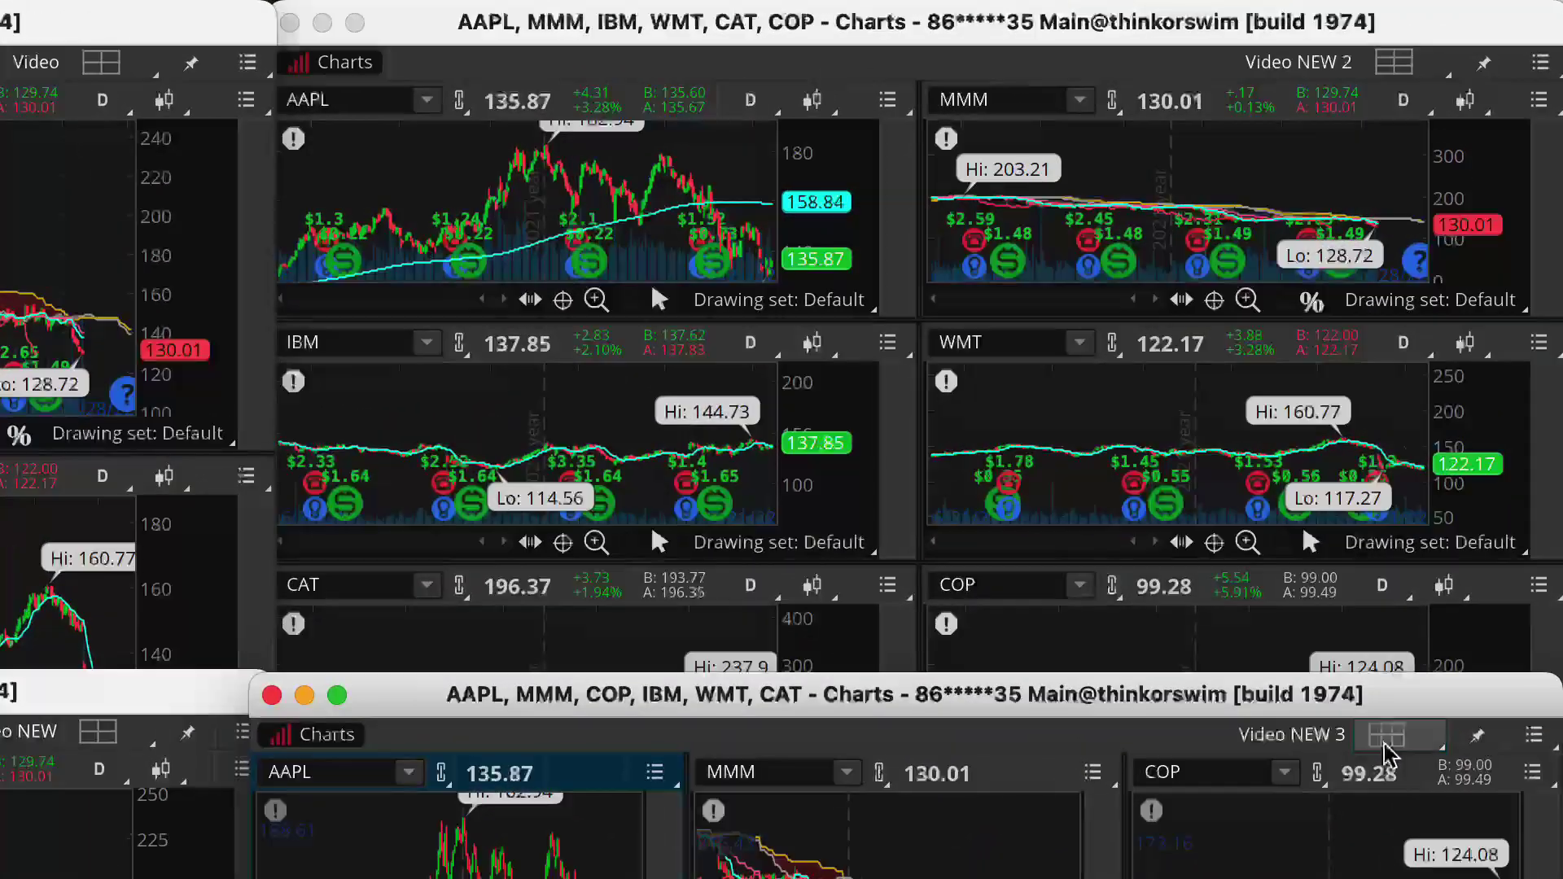
{"action": "left_click", "coordinate": [1456, 441]}
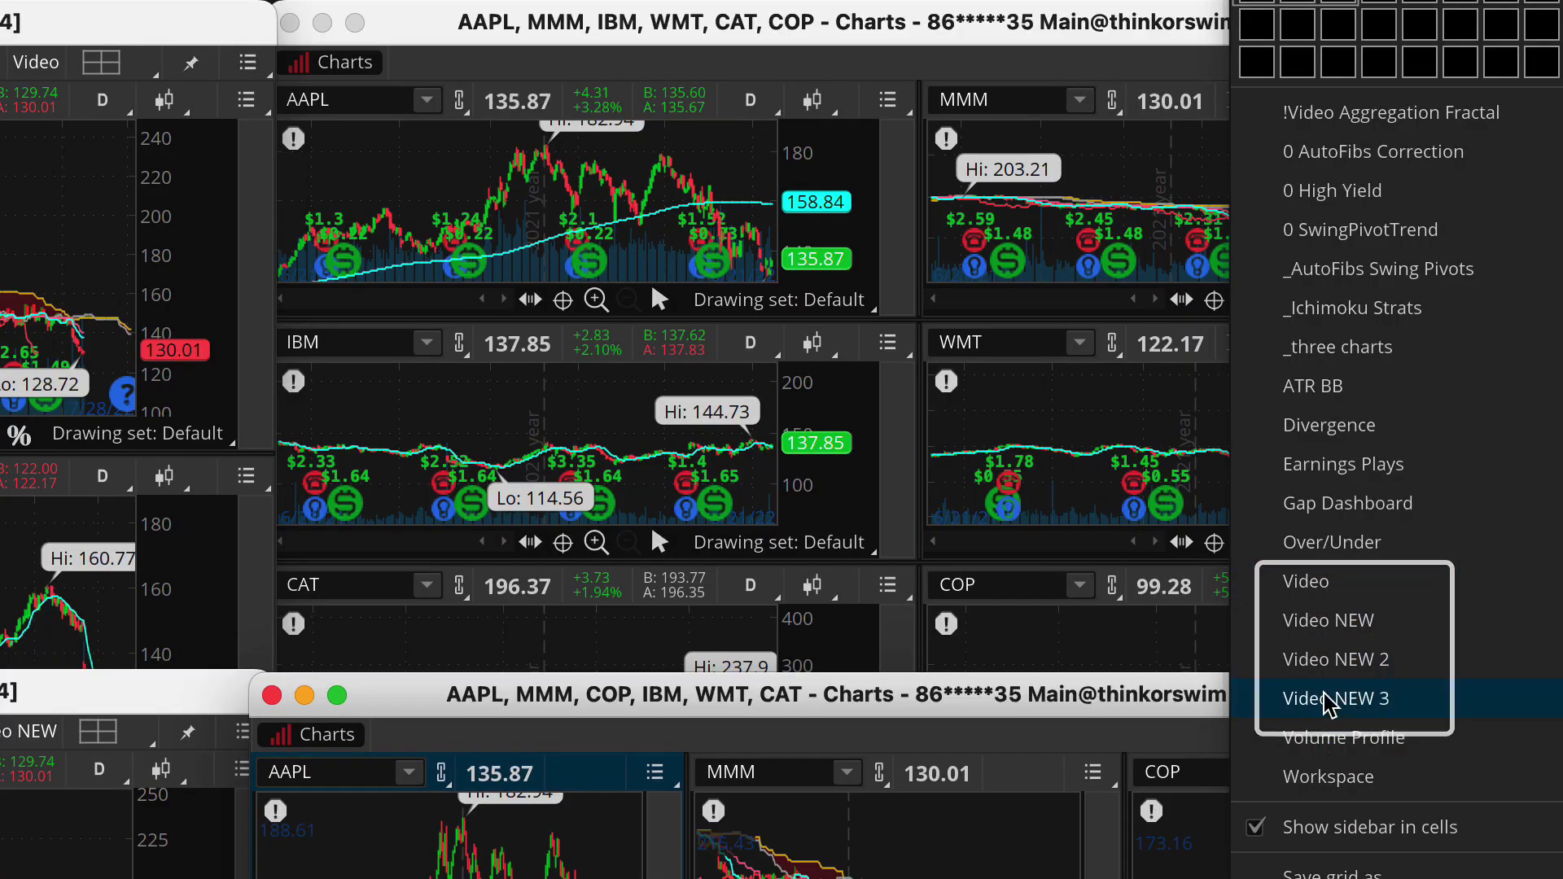
{"action": "left_click", "coordinate": [1147, 769]}
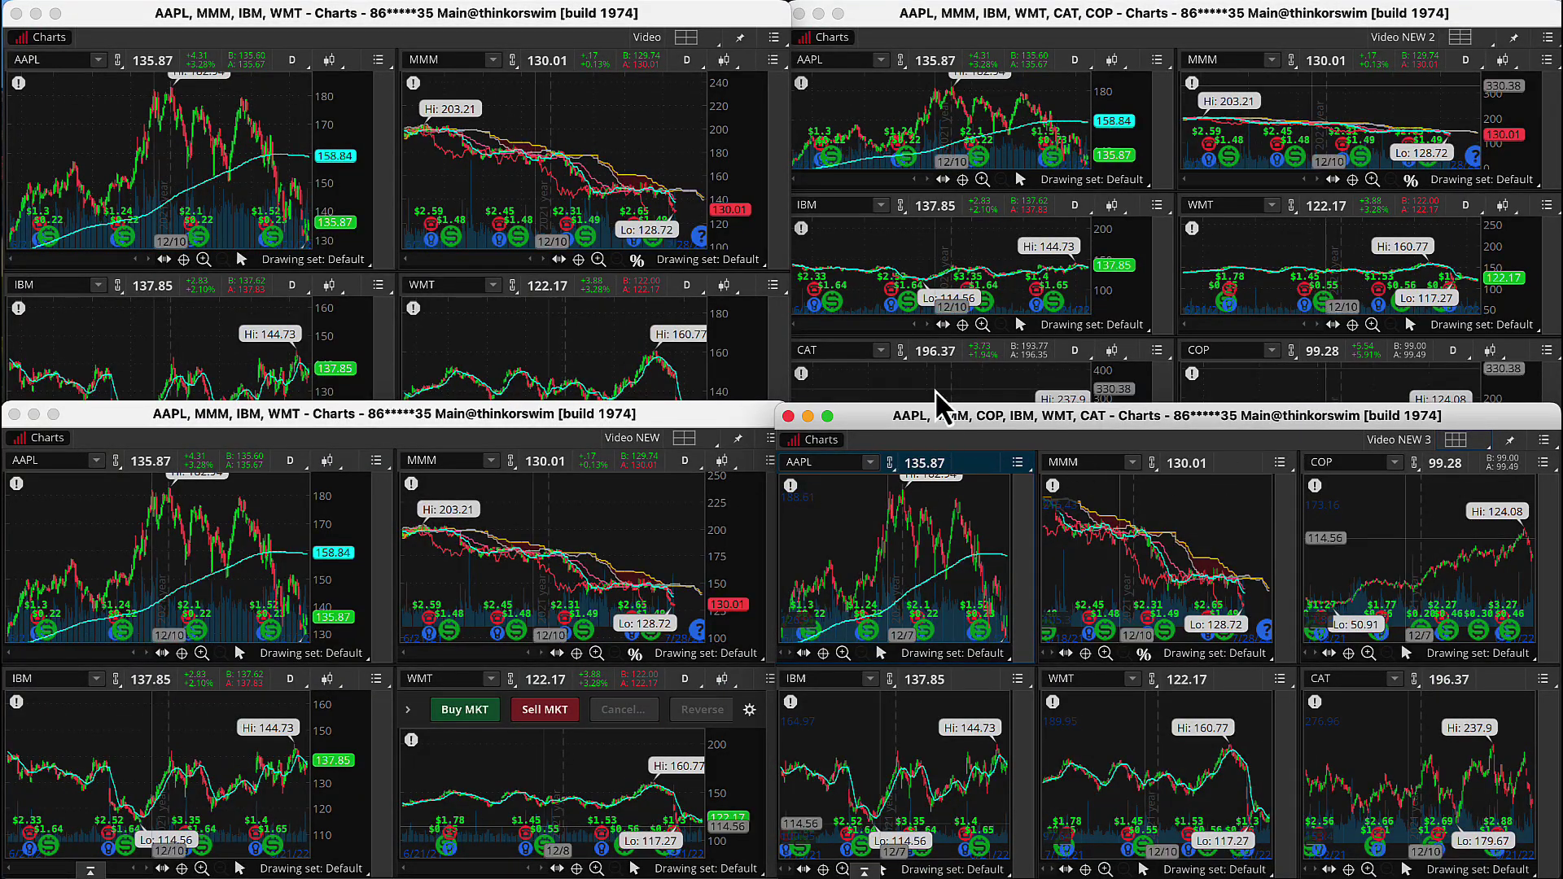
Raise the Video NEW 2 and Video chart windows and settle the upper-left one in its quadrant.
{"action": "left_click", "coordinate": [947, 36]}
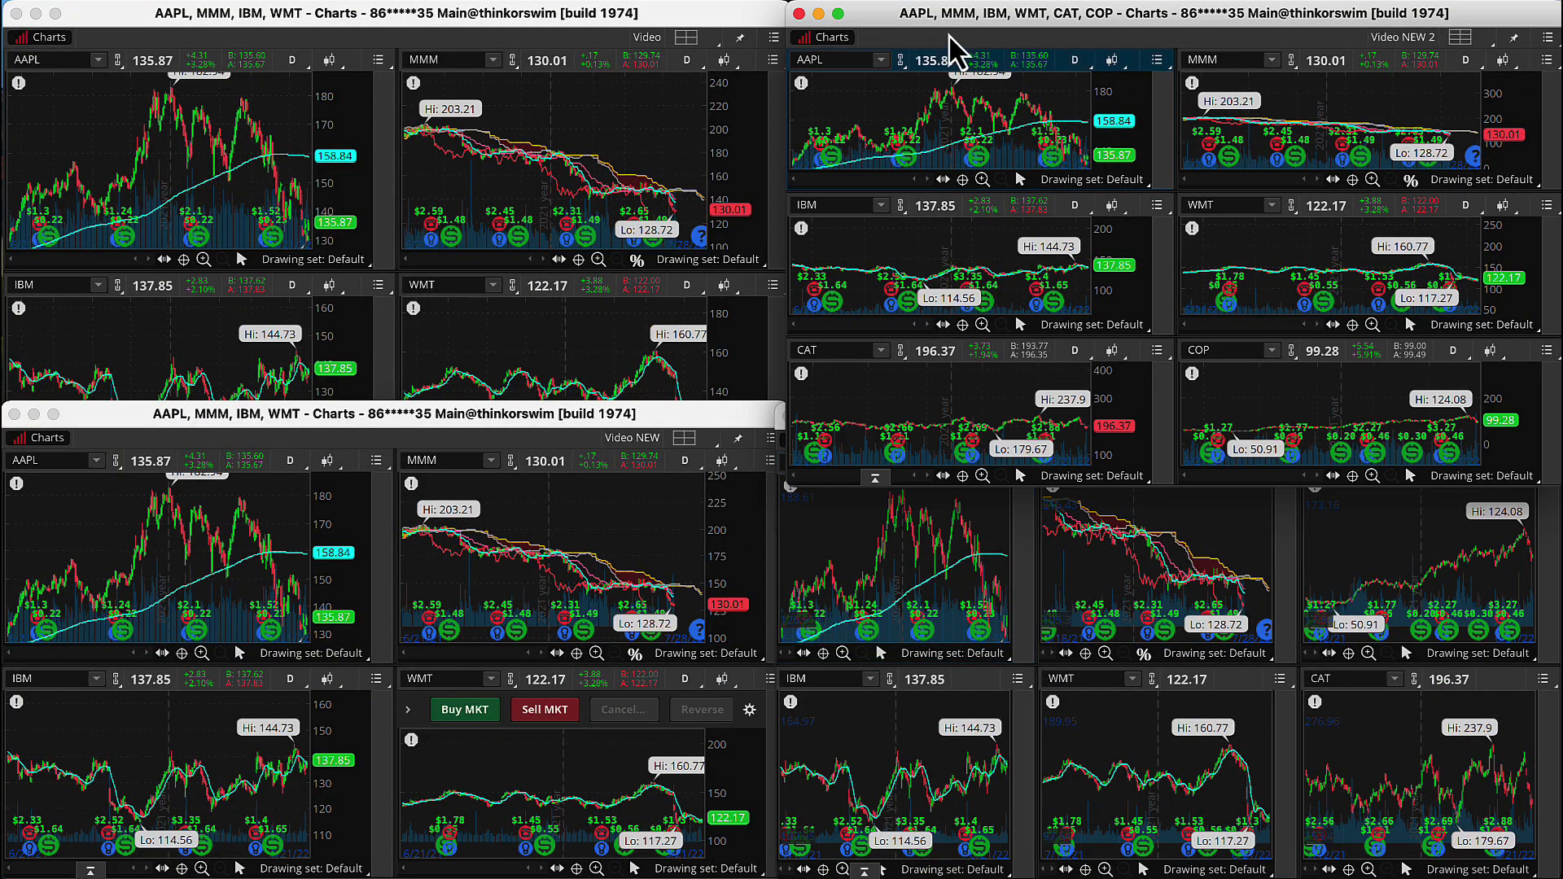
{"action": "left_click", "coordinate": [541, 60]}
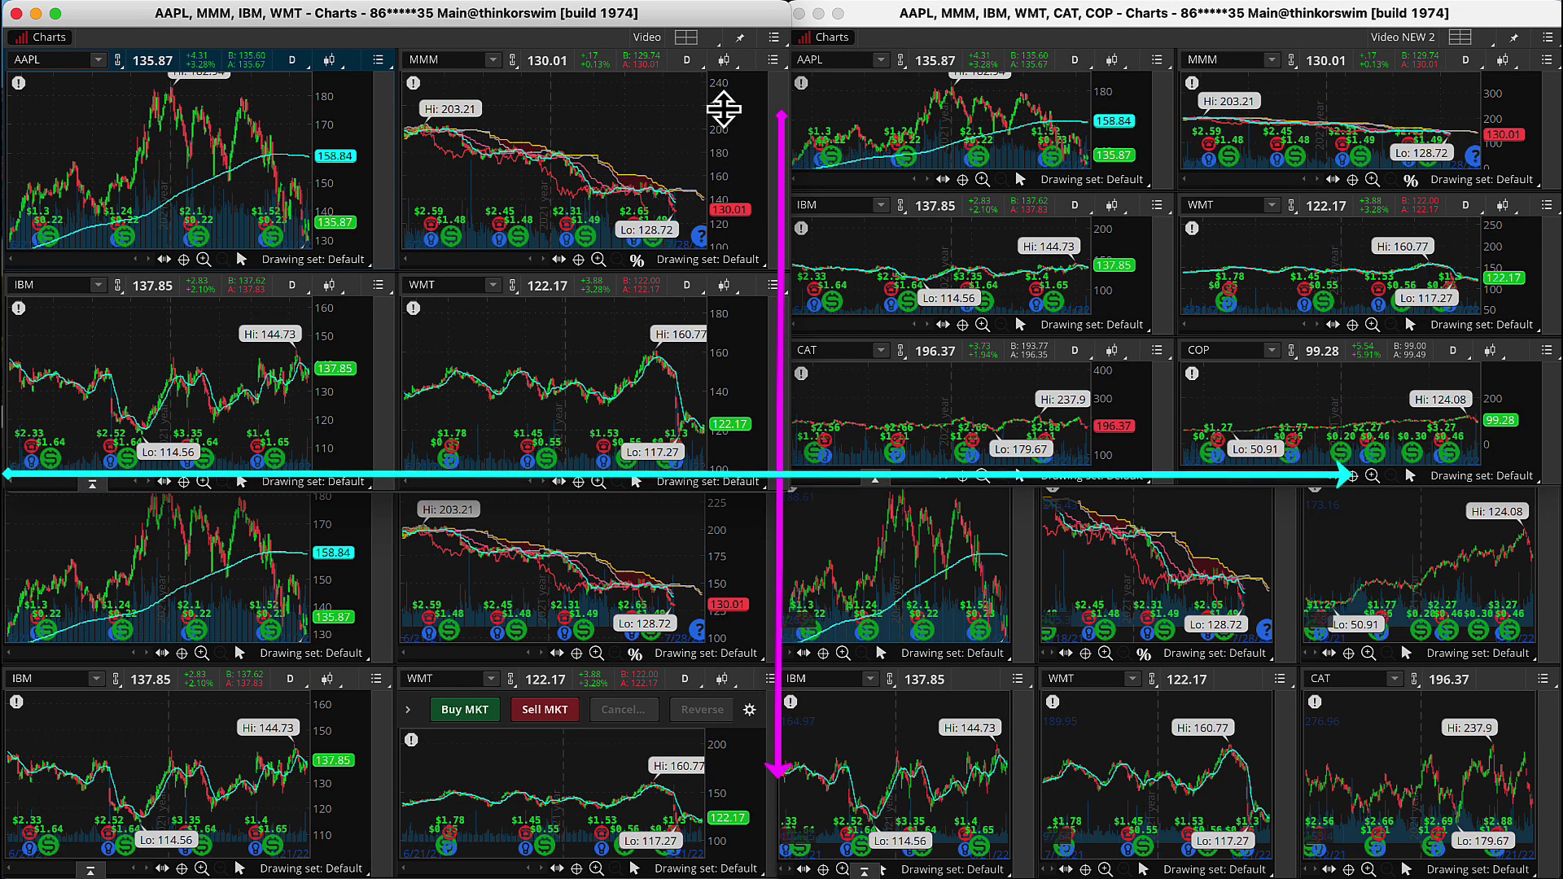
{"action": "mouse_move", "coordinate": [687, 40]}
{"action": "left_mouse_down"}
{"action": "mouse_move", "coordinate": [720, 237]}
{"action": "mouse_move", "coordinate": [810, 195]}
{"action": "mouse_move", "coordinate": [745, 61]}
{"action": "mouse_move", "coordinate": [680, 22]}
{"action": "left_mouse_up"}
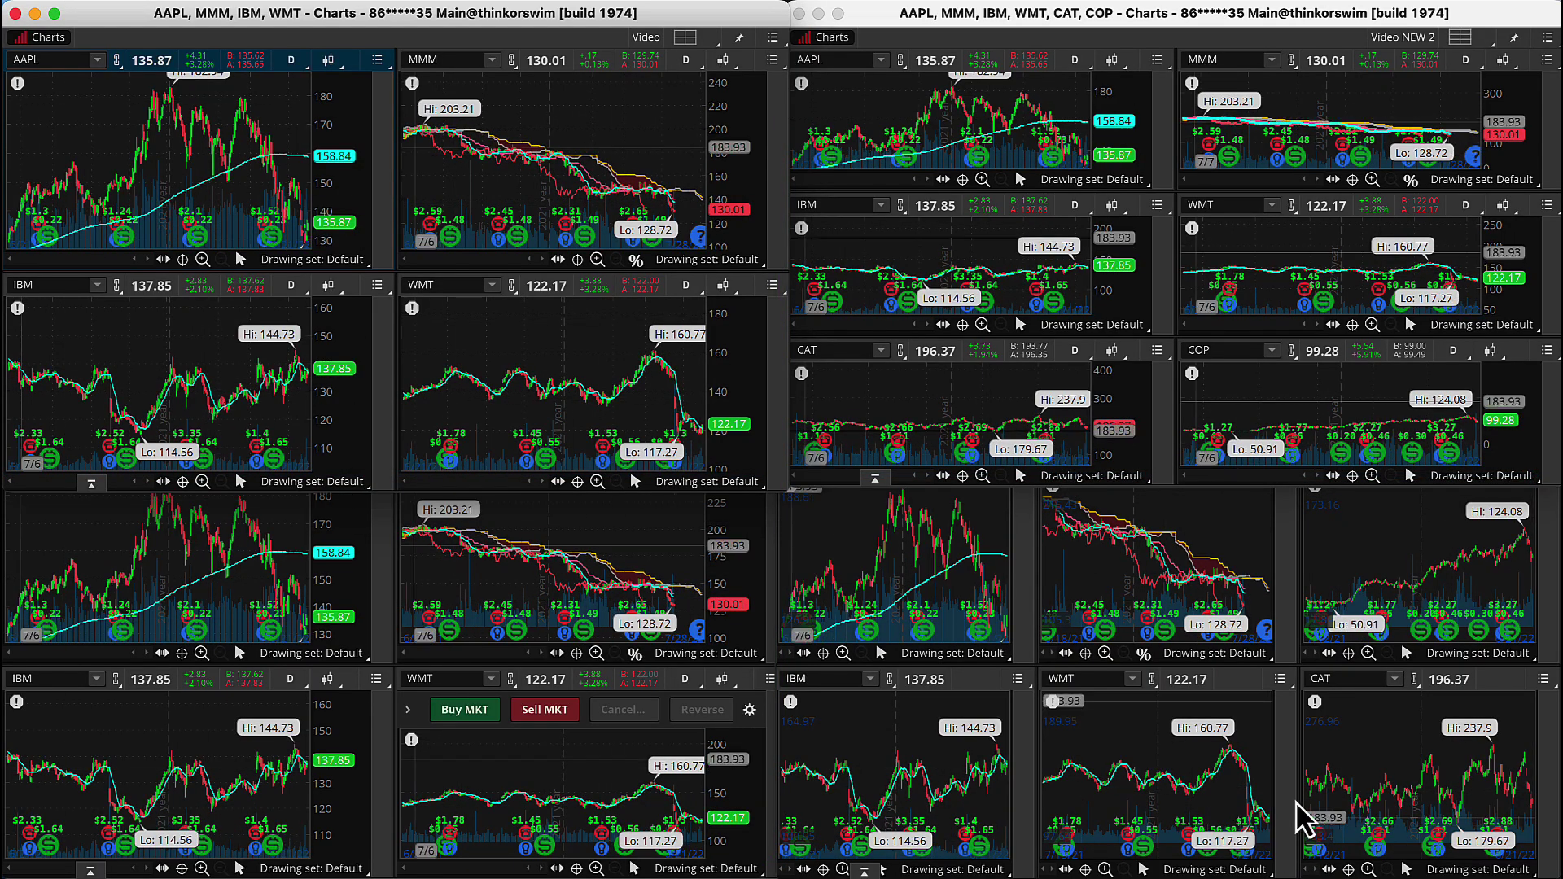
Bring the main thinkorswim window forward and stretch it back over nearly the whole screen.
{"action": "left_click", "coordinate": [1319, 864]}
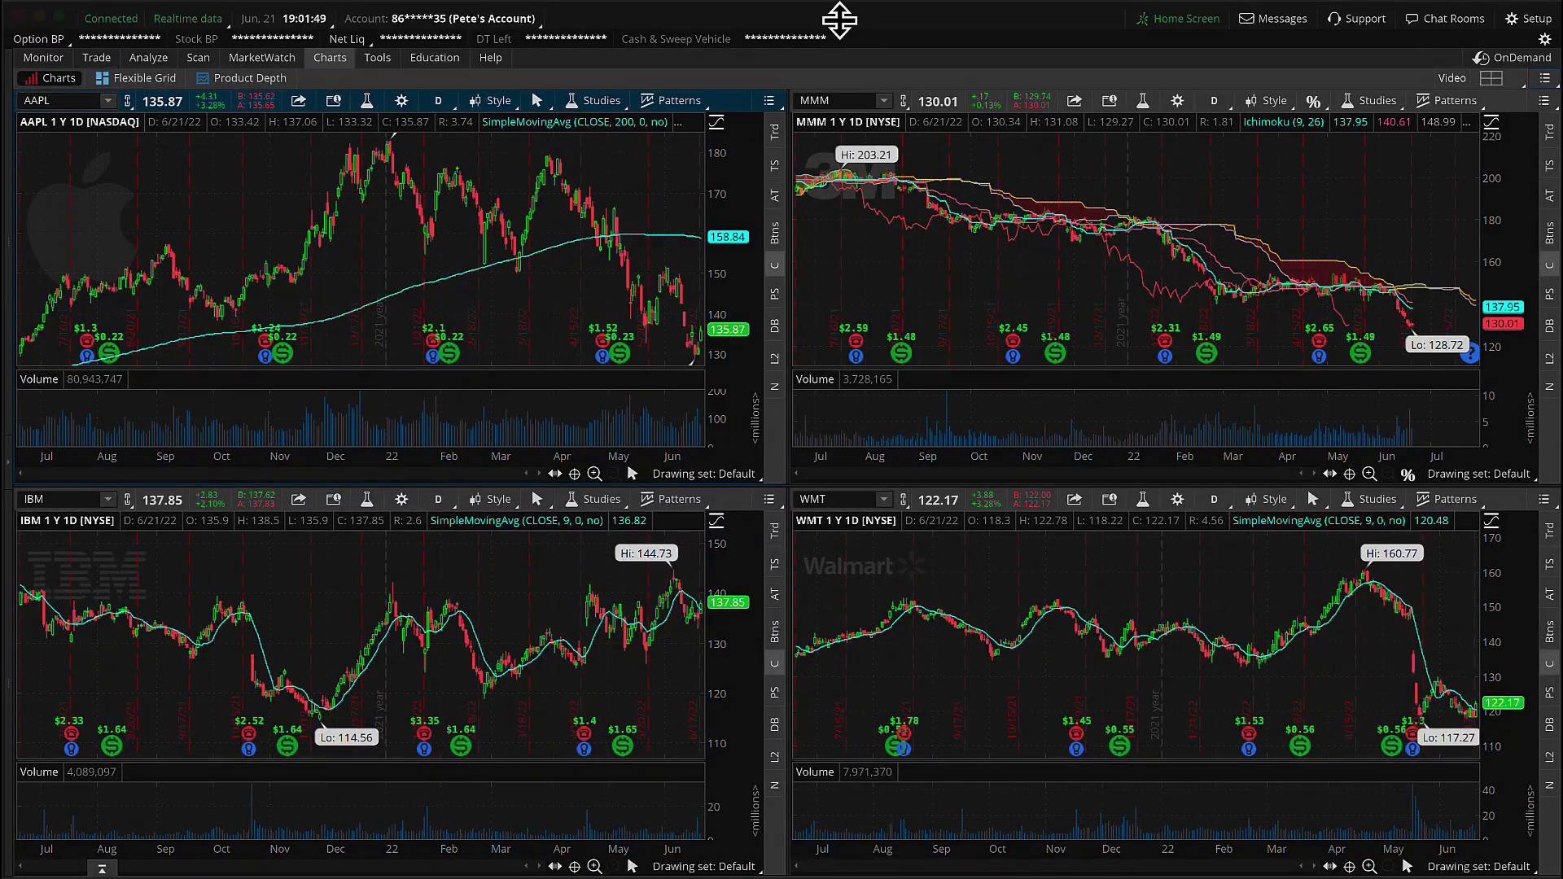
{"action": "left_click_drag", "start_coordinate": [841, 14], "coordinate": [895, 751]}
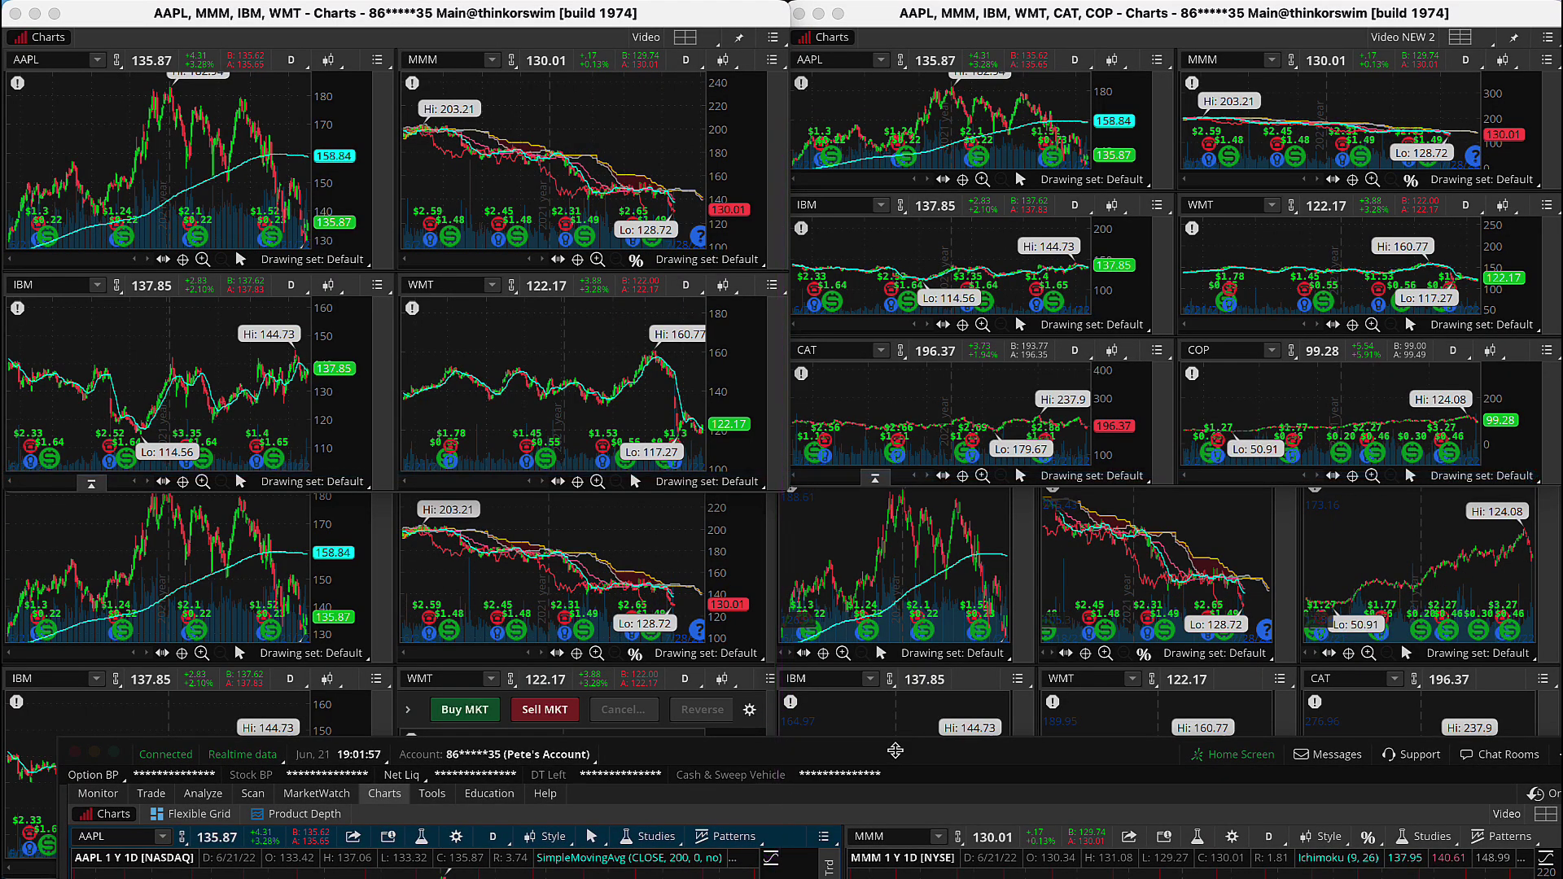
{"action": "left_click_drag", "start_coordinate": [897, 743], "coordinate": [827, 22]}
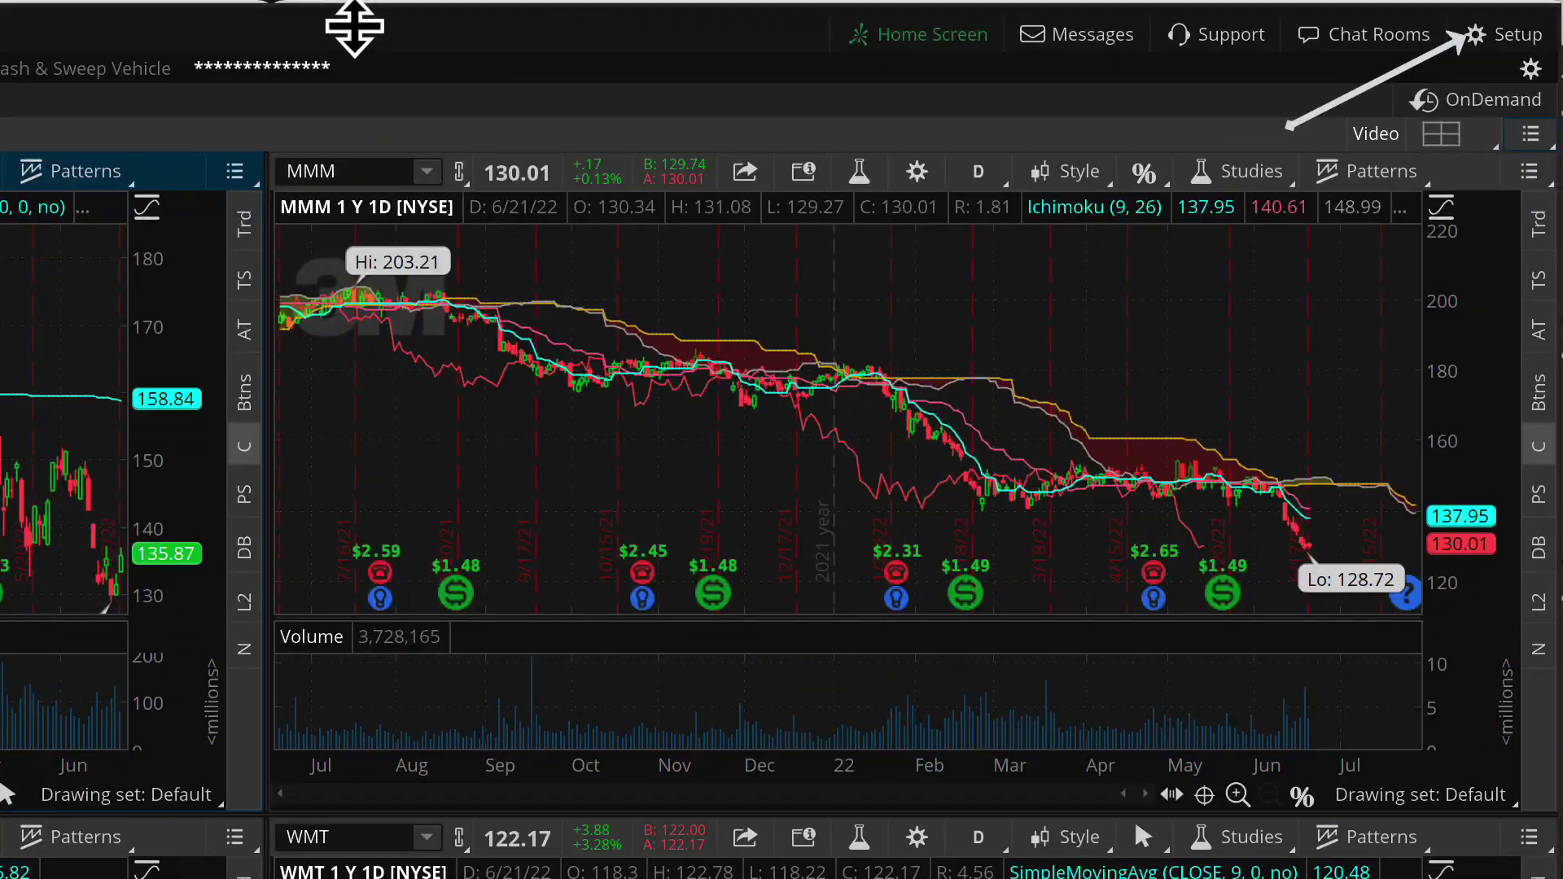
Save the layout as the workspace 'Multiple Monitors' via Setup > Save Workspace as.
{"action": "left_click", "coordinate": [1473, 33]}
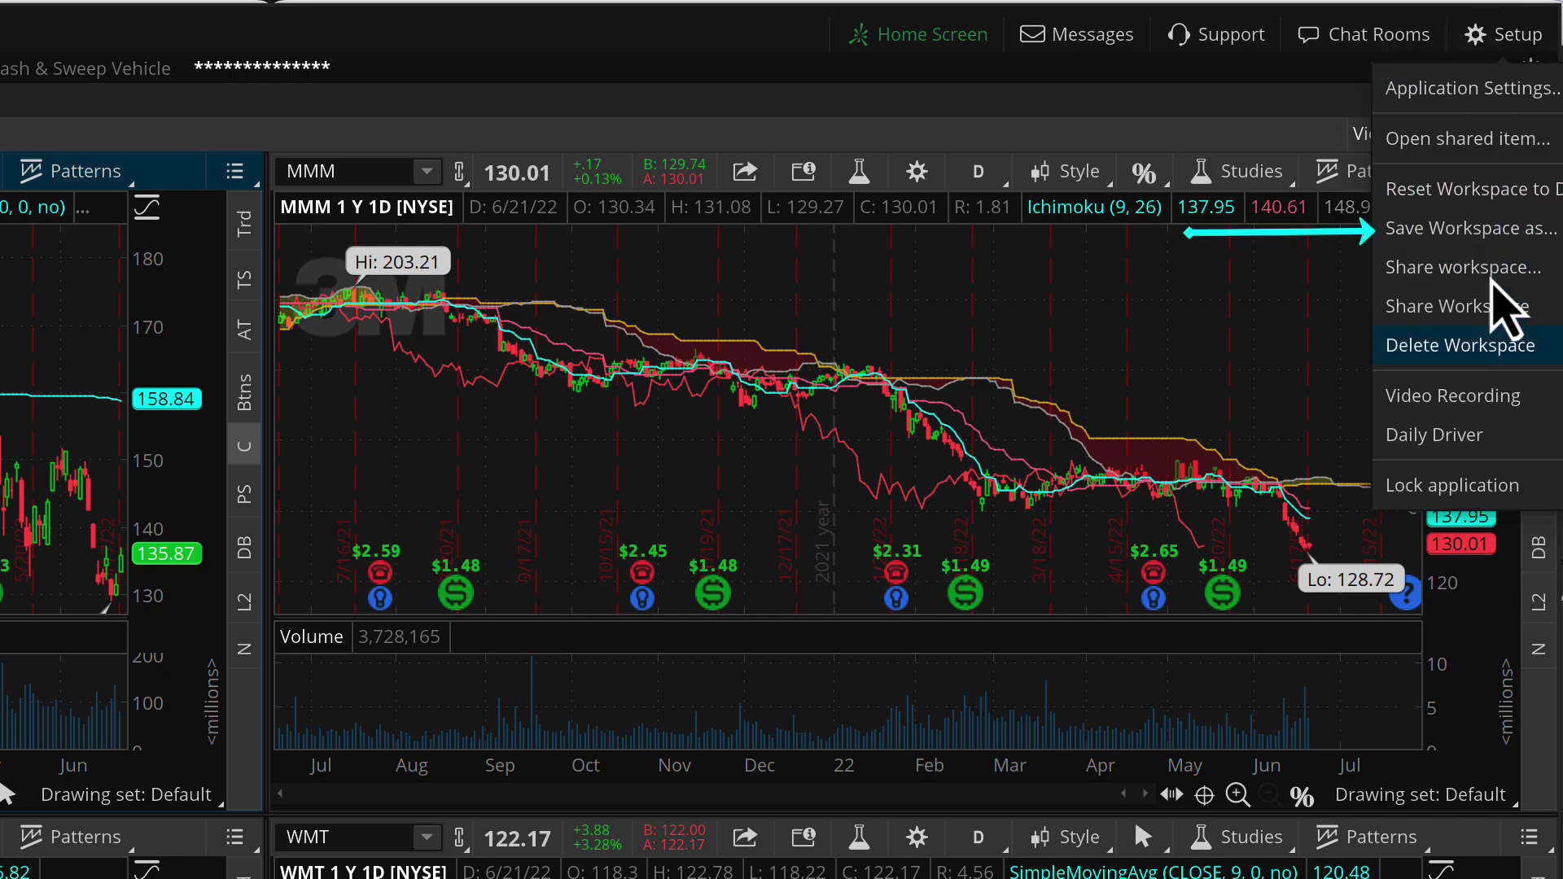
{"action": "left_click", "coordinate": [1432, 230]}
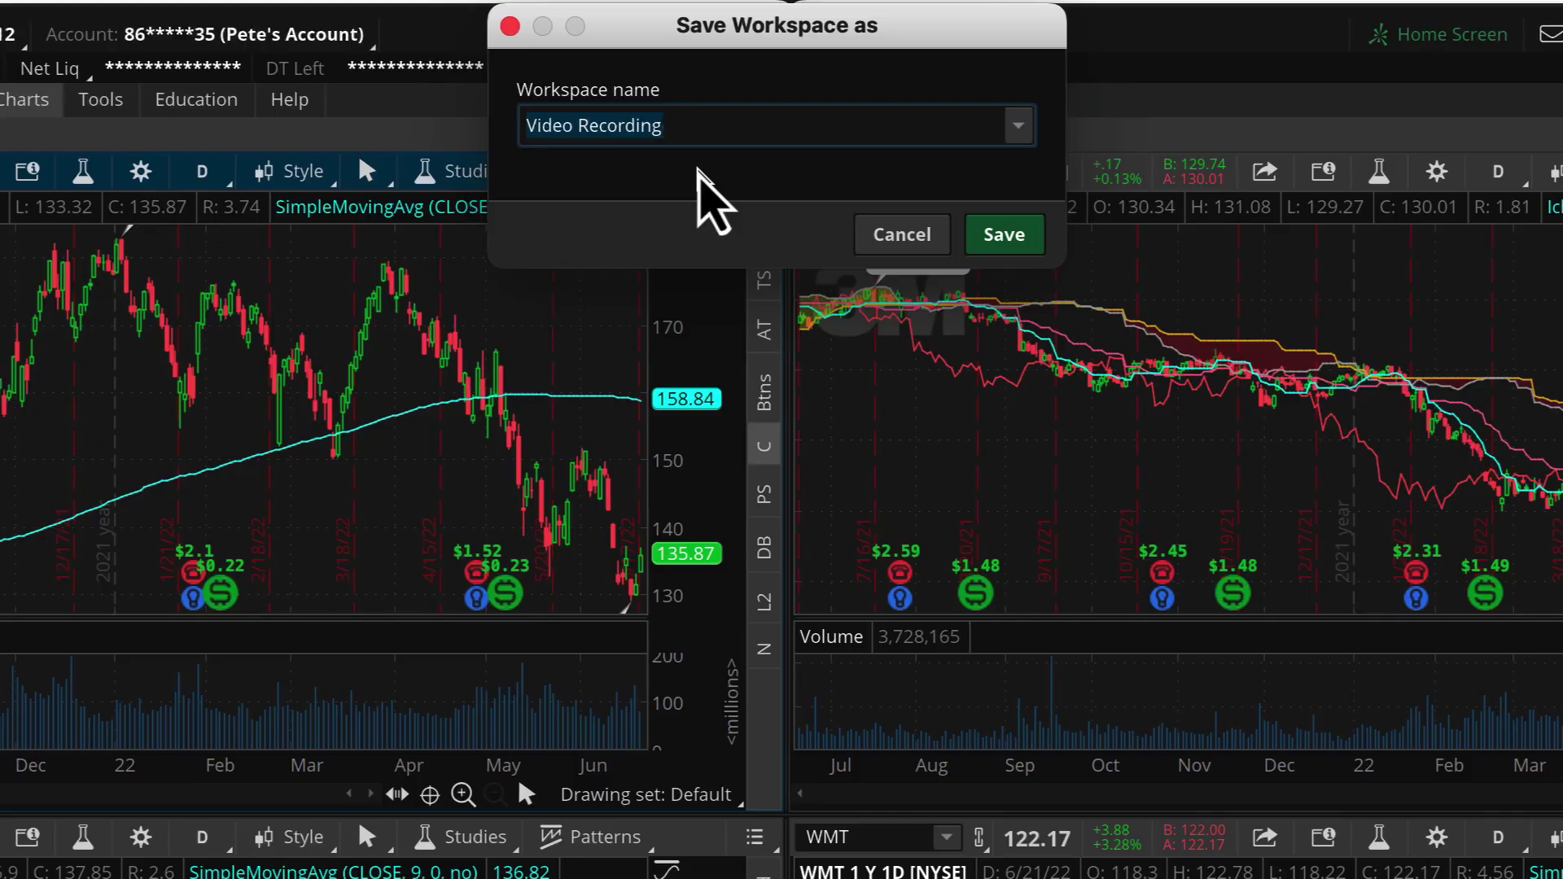
{"action": "type", "text": "Multi"}
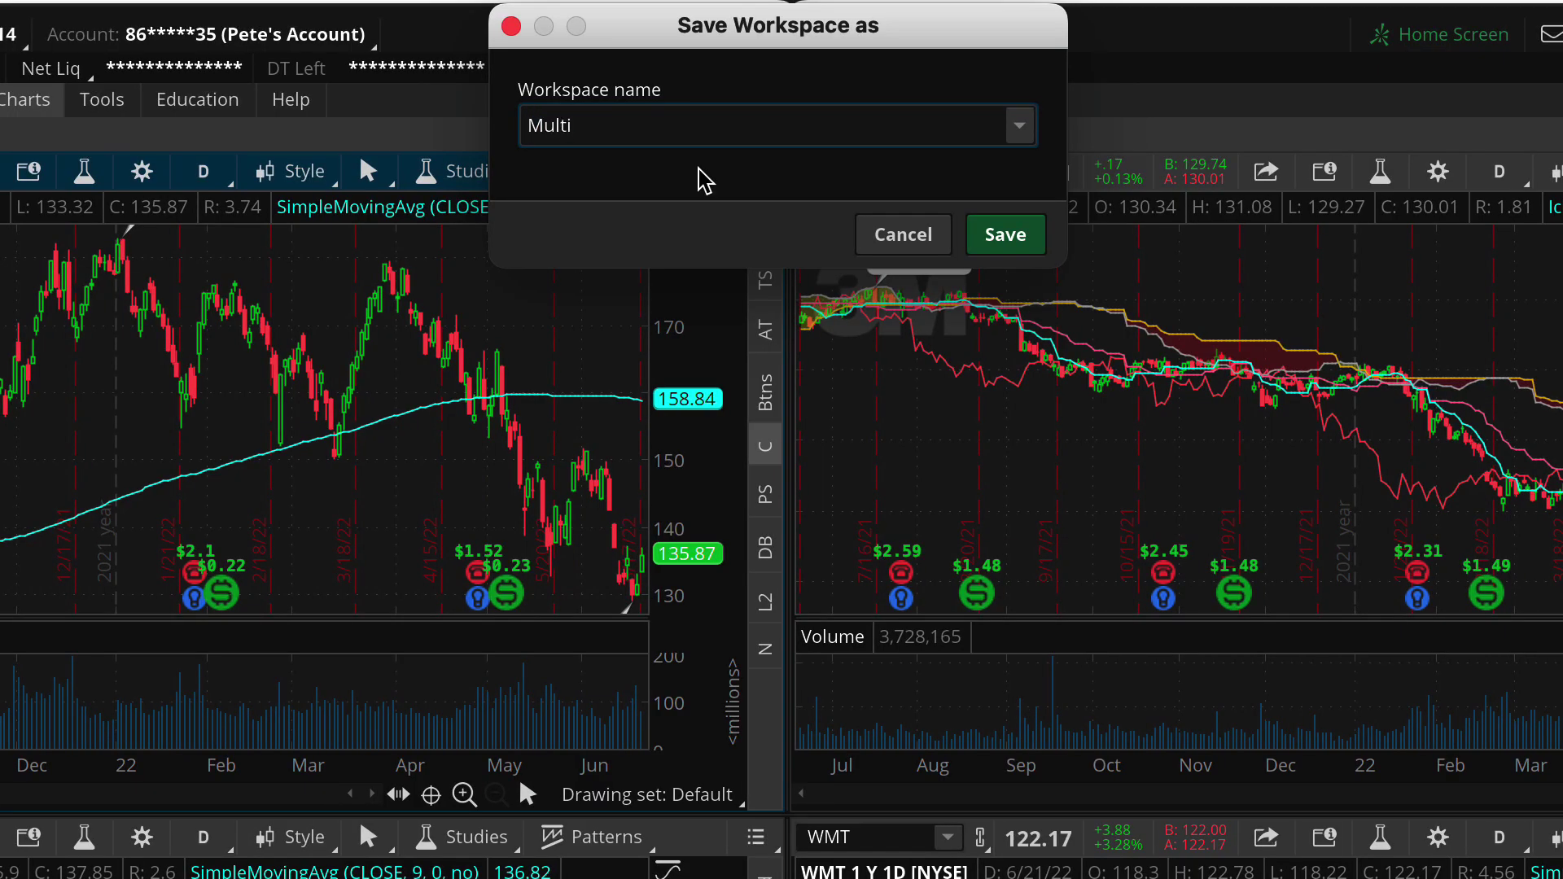
{"action": "type", "text": "ple Monitors"}
{"action": "left_click", "coordinate": [1002, 236]}
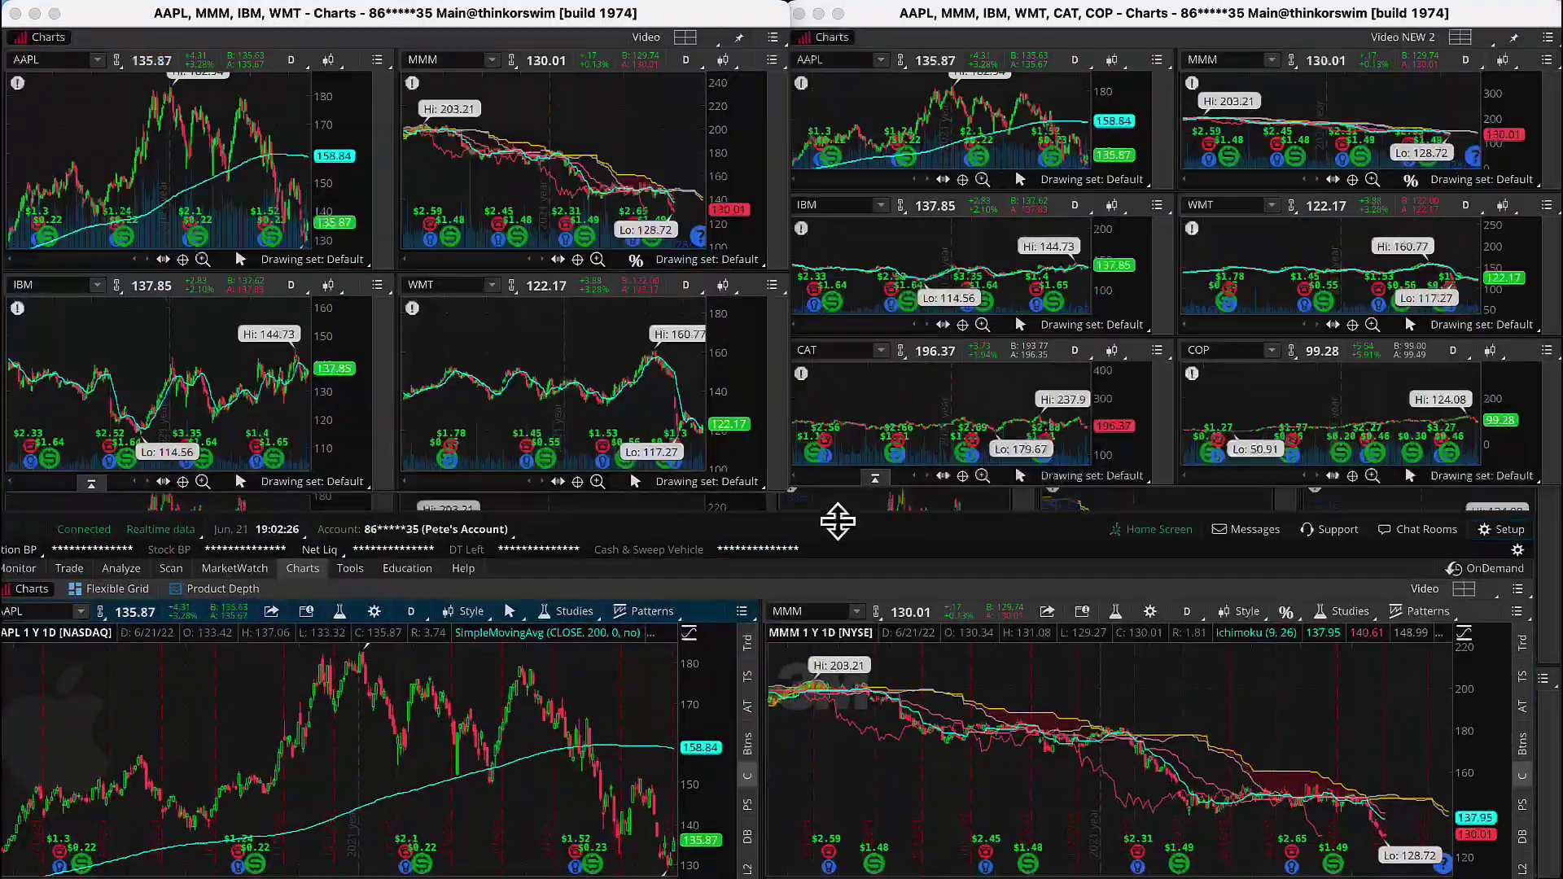
Drag the main window down near the bottom to uncover the four tiled chart windows.
{"action": "left_click_drag", "start_coordinate": [837, 522], "coordinate": [851, 804]}
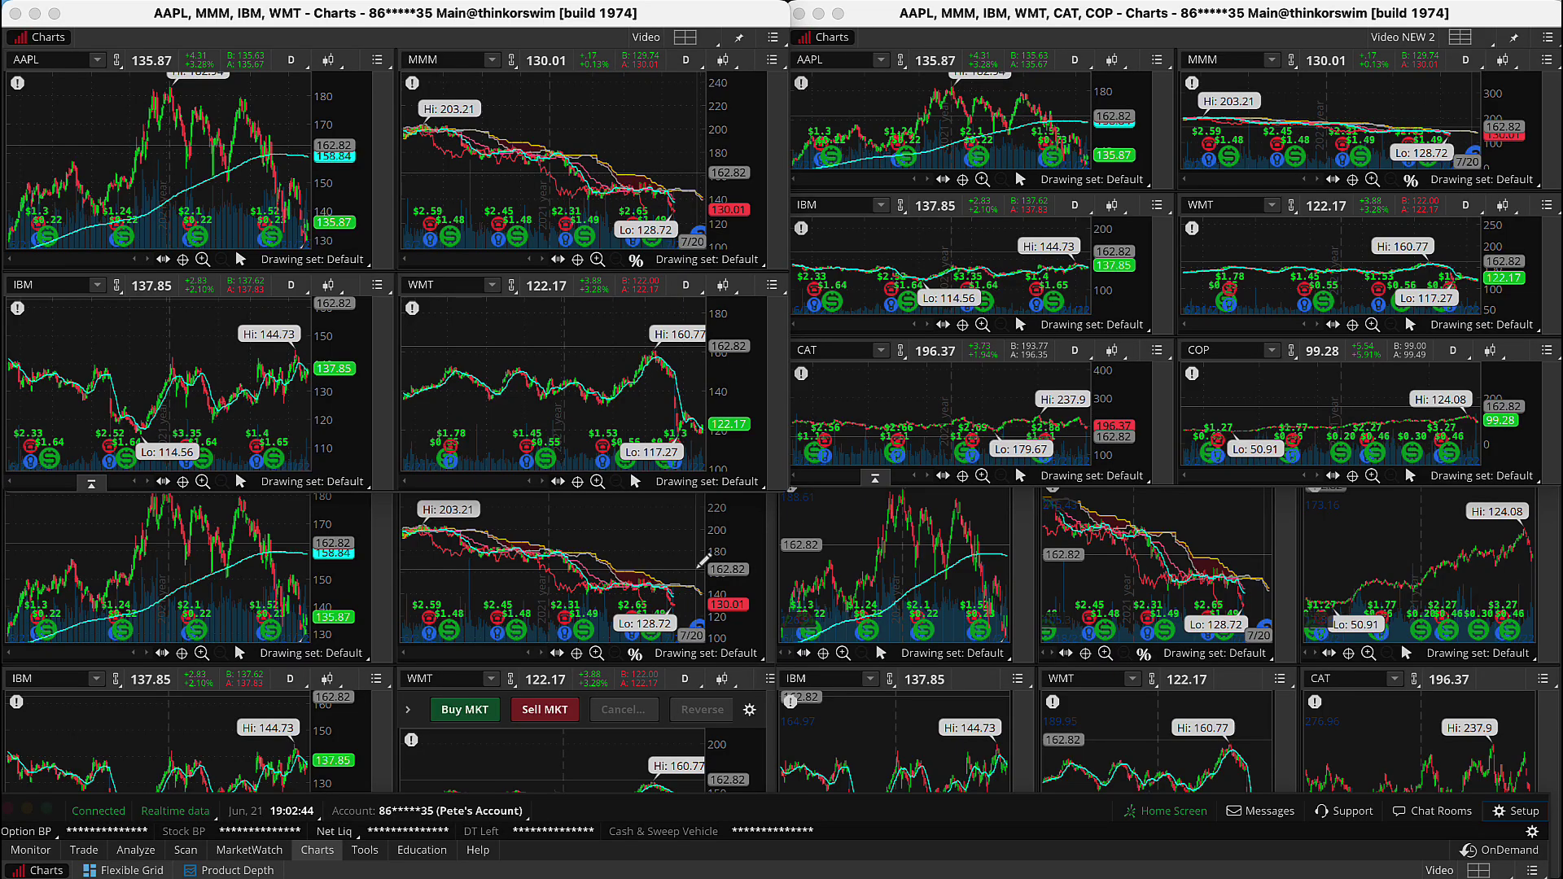
Raise the main window, confirm the Multiple Monitors name, cancel, and open the saved workspaces list.
{"action": "left_click_drag", "start_coordinate": [887, 831], "coordinate": [778, 21]}
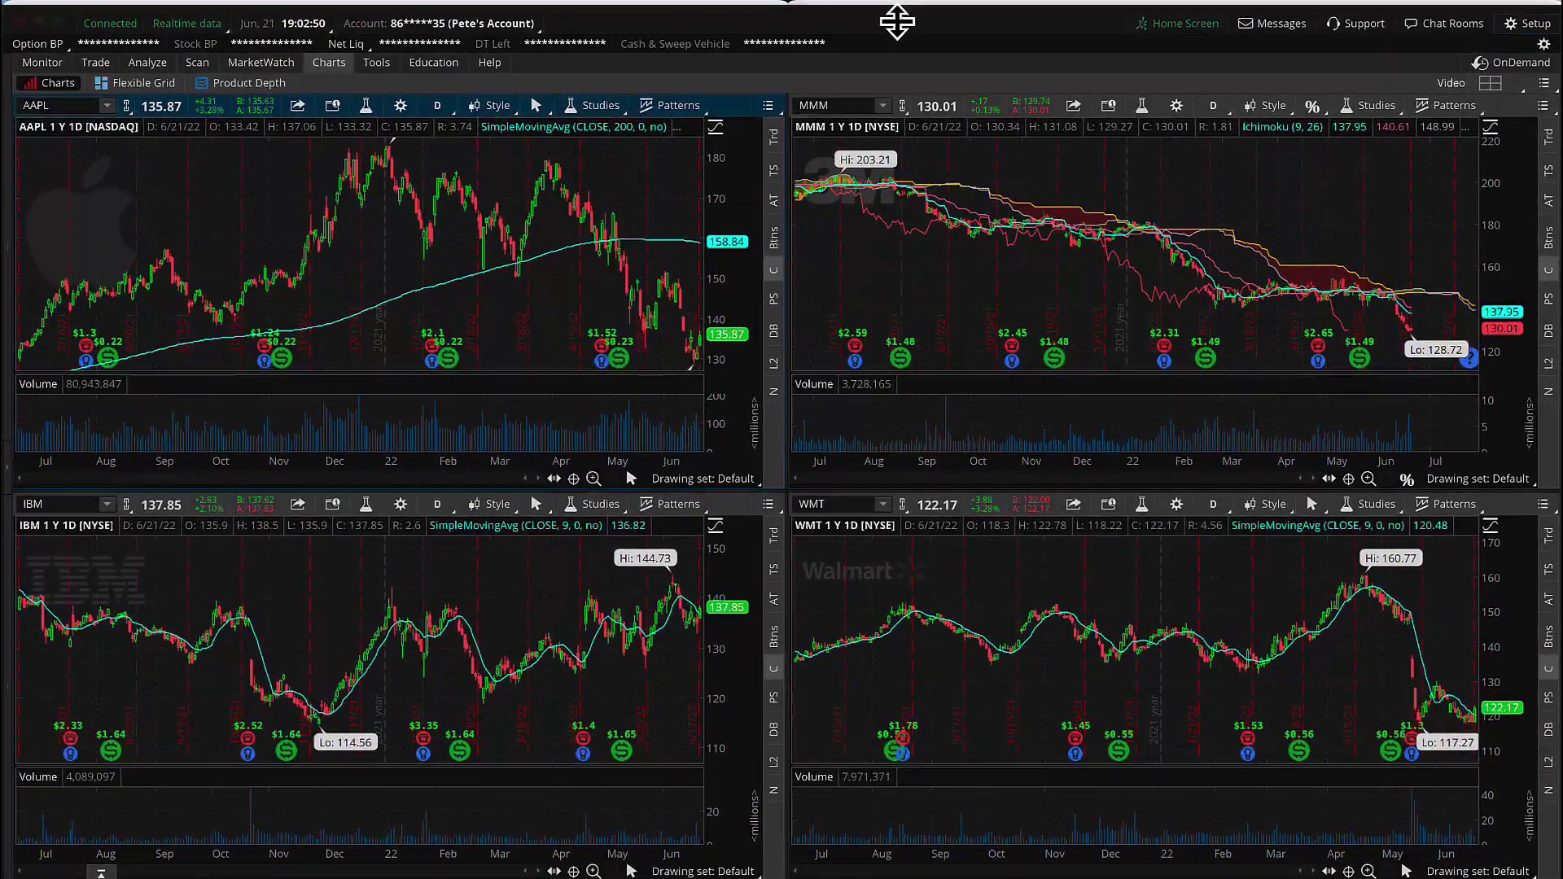
{"action": "left_click", "coordinate": [1530, 25]}
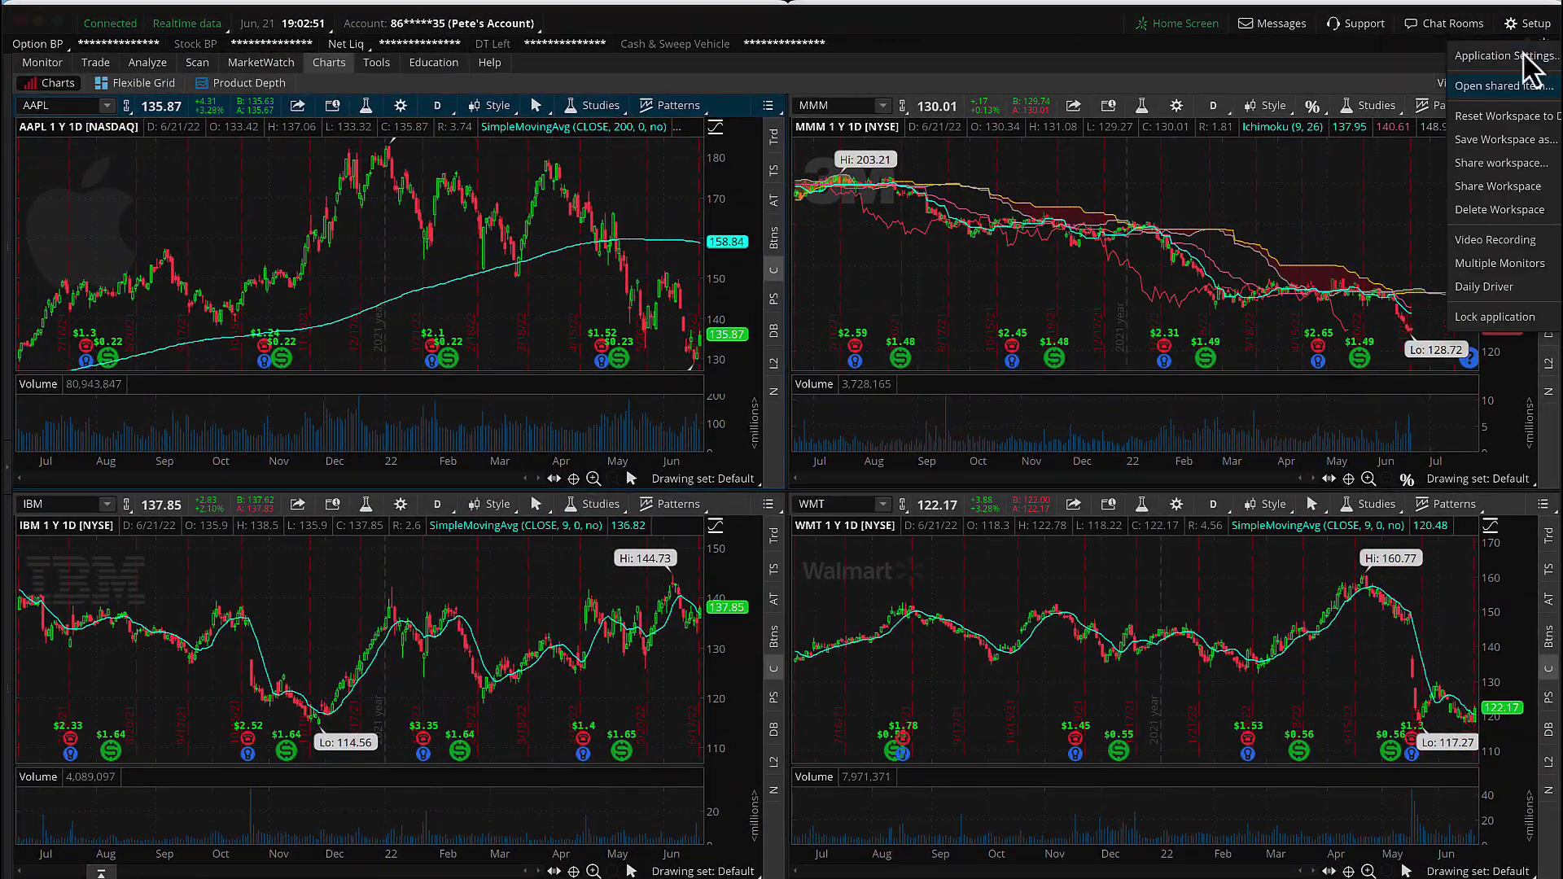
{"action": "left_click", "coordinate": [1494, 140]}
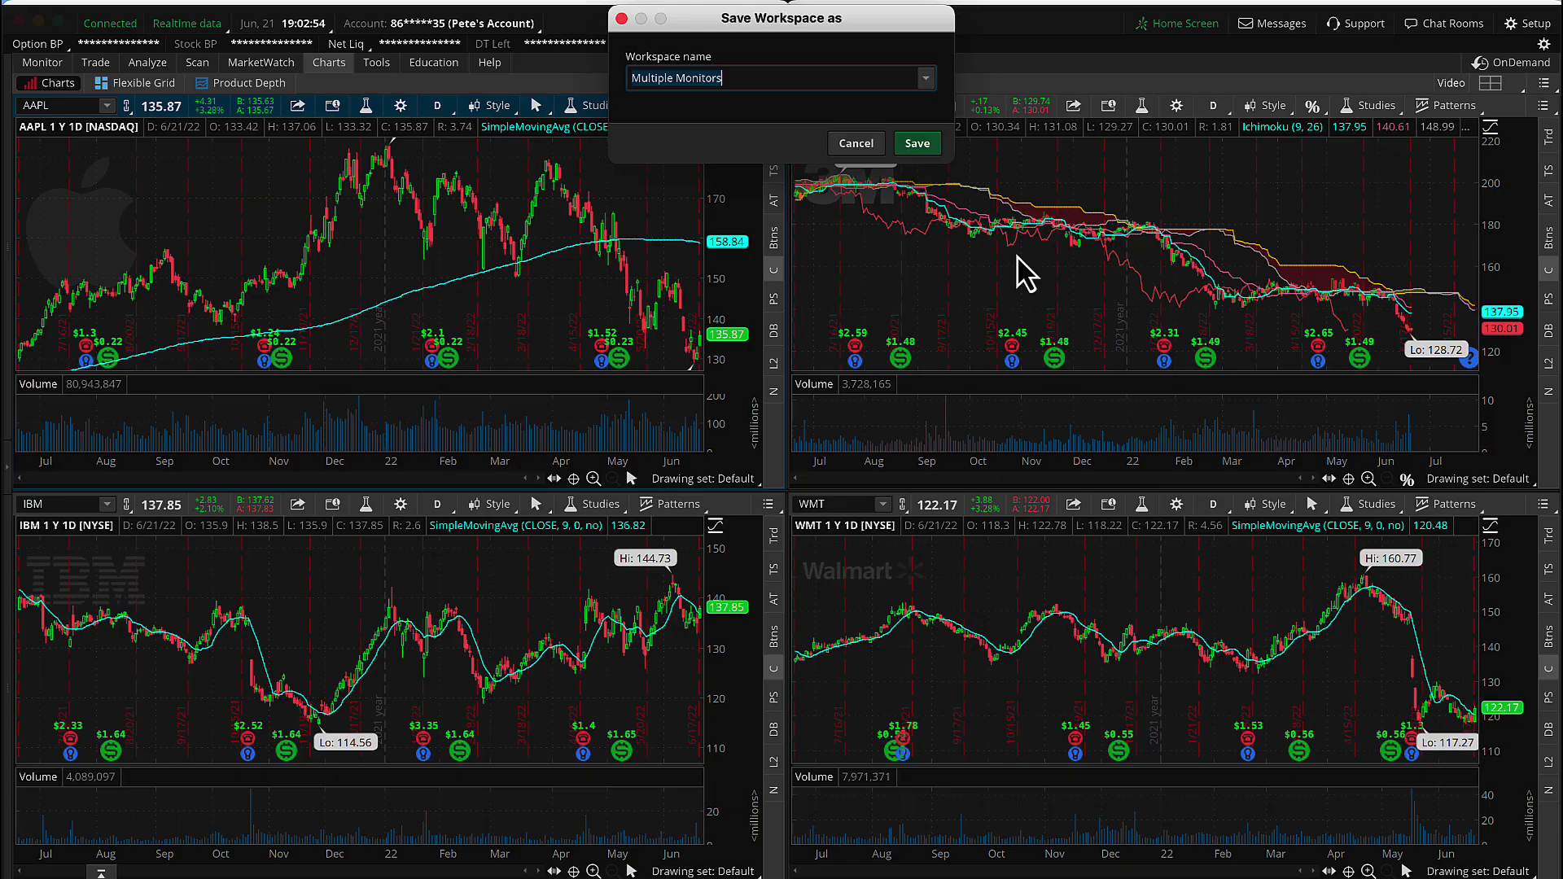
{"action": "left_click", "coordinate": [855, 144]}
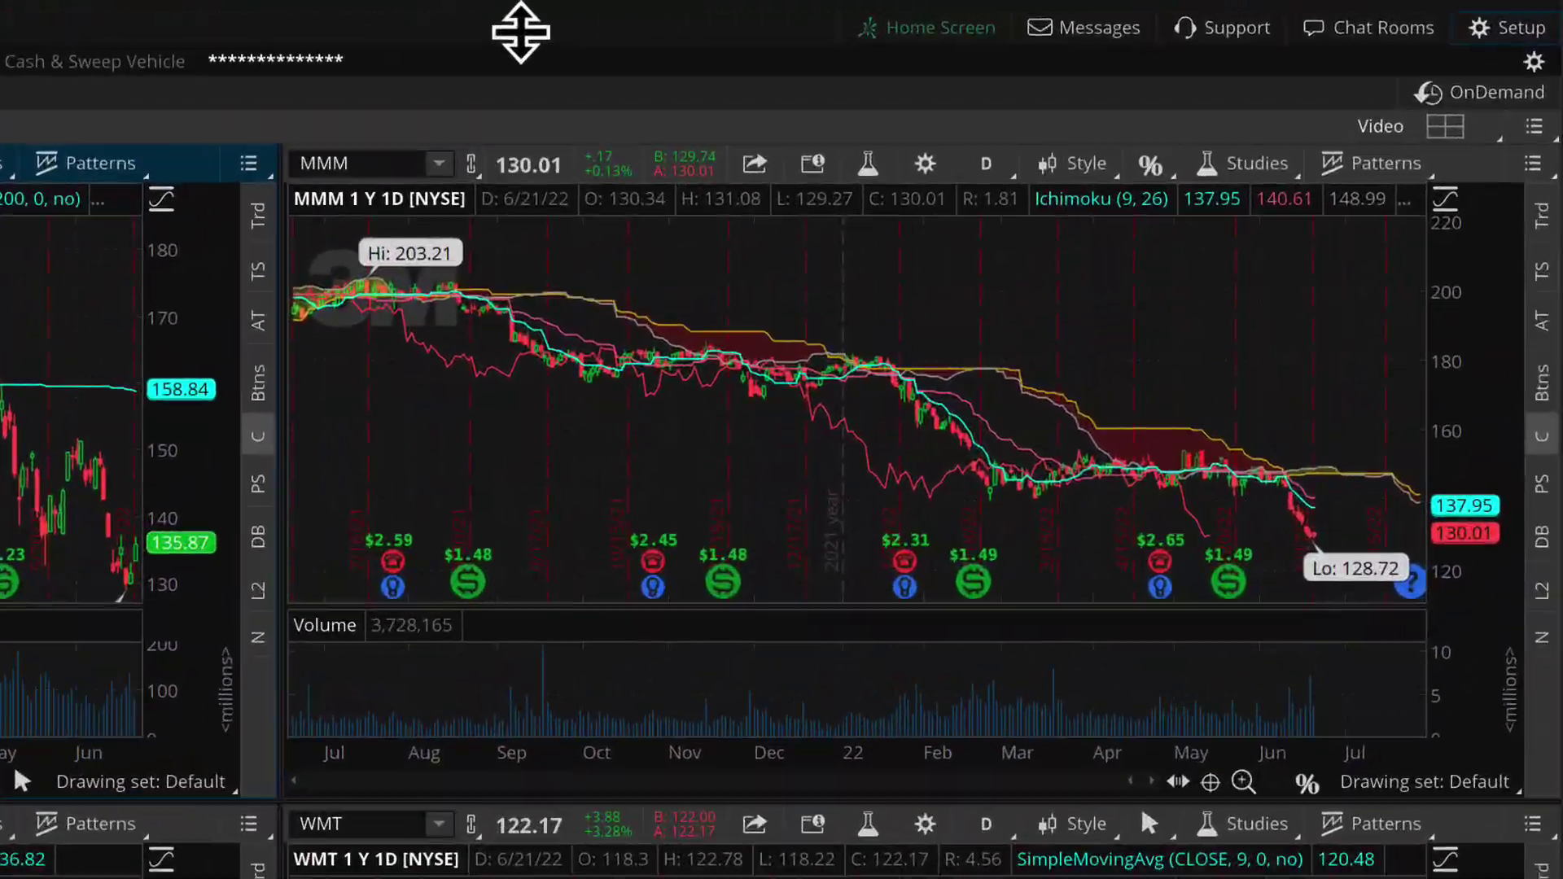
{"action": "left_click", "coordinate": [1520, 20]}
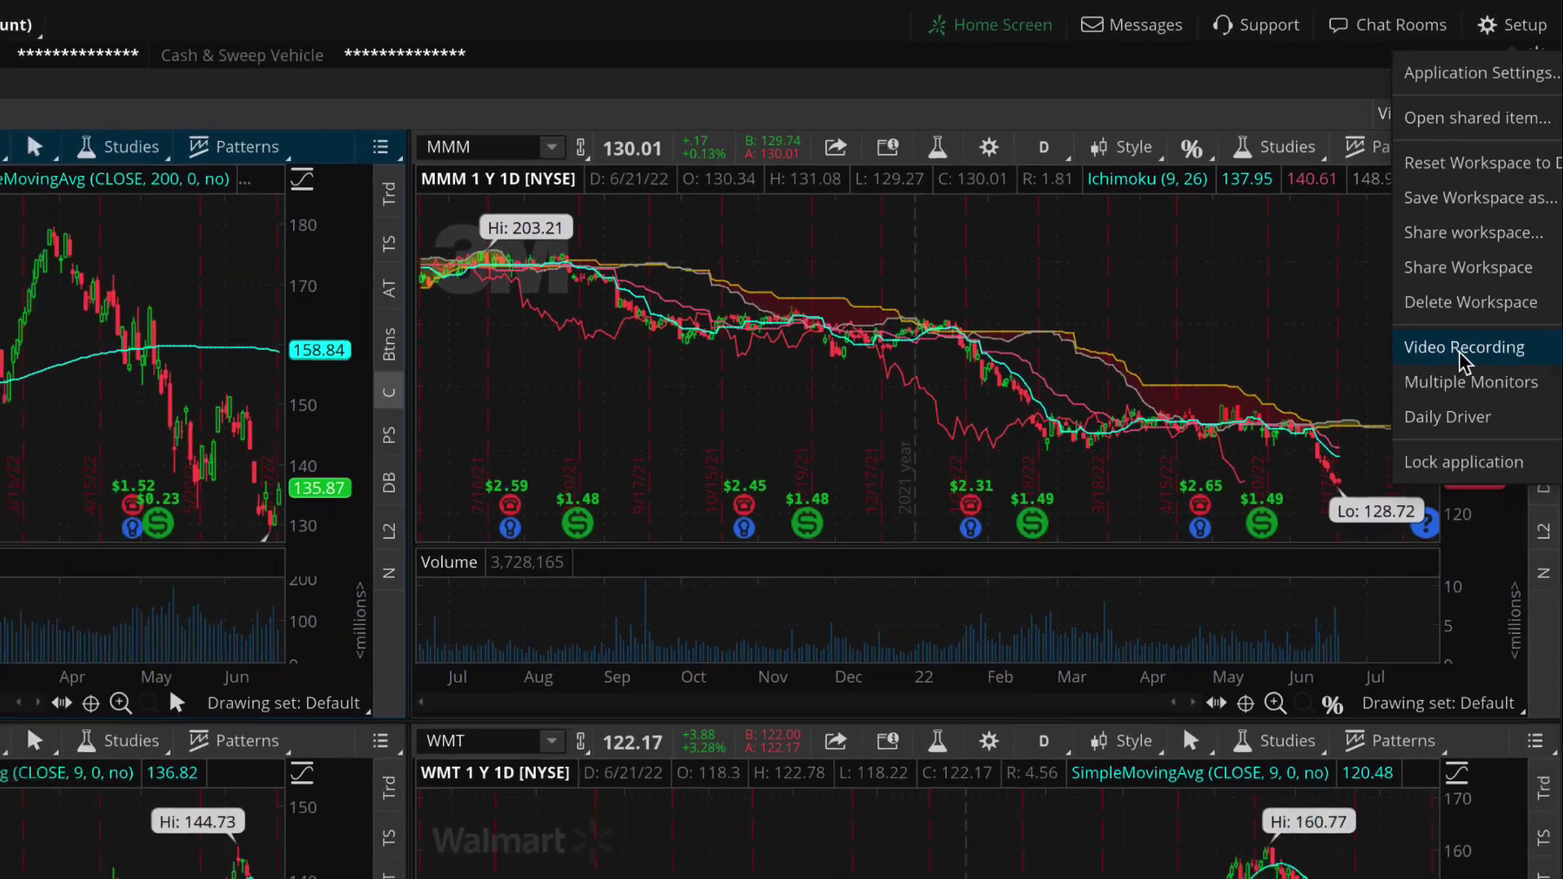
Load the Video Recording workspace and check that no detached chart windows remain behind it.
{"action": "left_click", "coordinate": [1451, 391]}
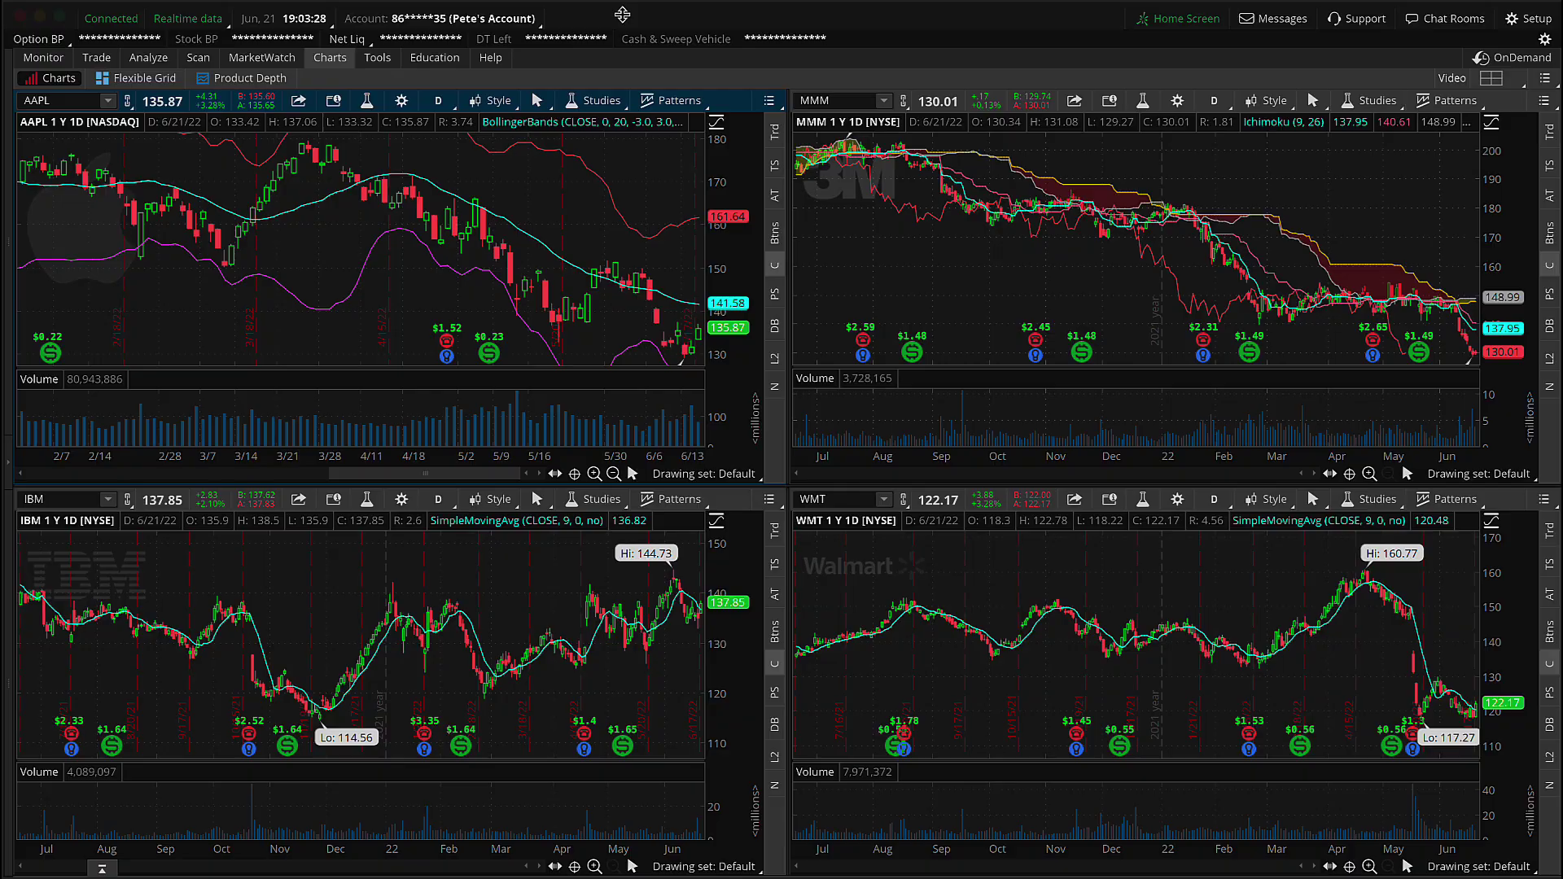
{"action": "mouse_move", "coordinate": [622, 15]}
{"action": "left_mouse_down"}
{"action": "mouse_move", "coordinate": [681, 453]}
{"action": "mouse_move", "coordinate": [683, 686]}
{"action": "mouse_move", "coordinate": [663, 793]}
{"action": "mouse_move", "coordinate": [609, 192]}
{"action": "mouse_move", "coordinate": [625, 12]}
{"action": "mouse_move", "coordinate": [676, 672]}
{"action": "mouse_move", "coordinate": [695, 629]}
{"action": "mouse_move", "coordinate": [663, 153]}
{"action": "mouse_move", "coordinate": [624, 14]}
{"action": "left_mouse_up"}
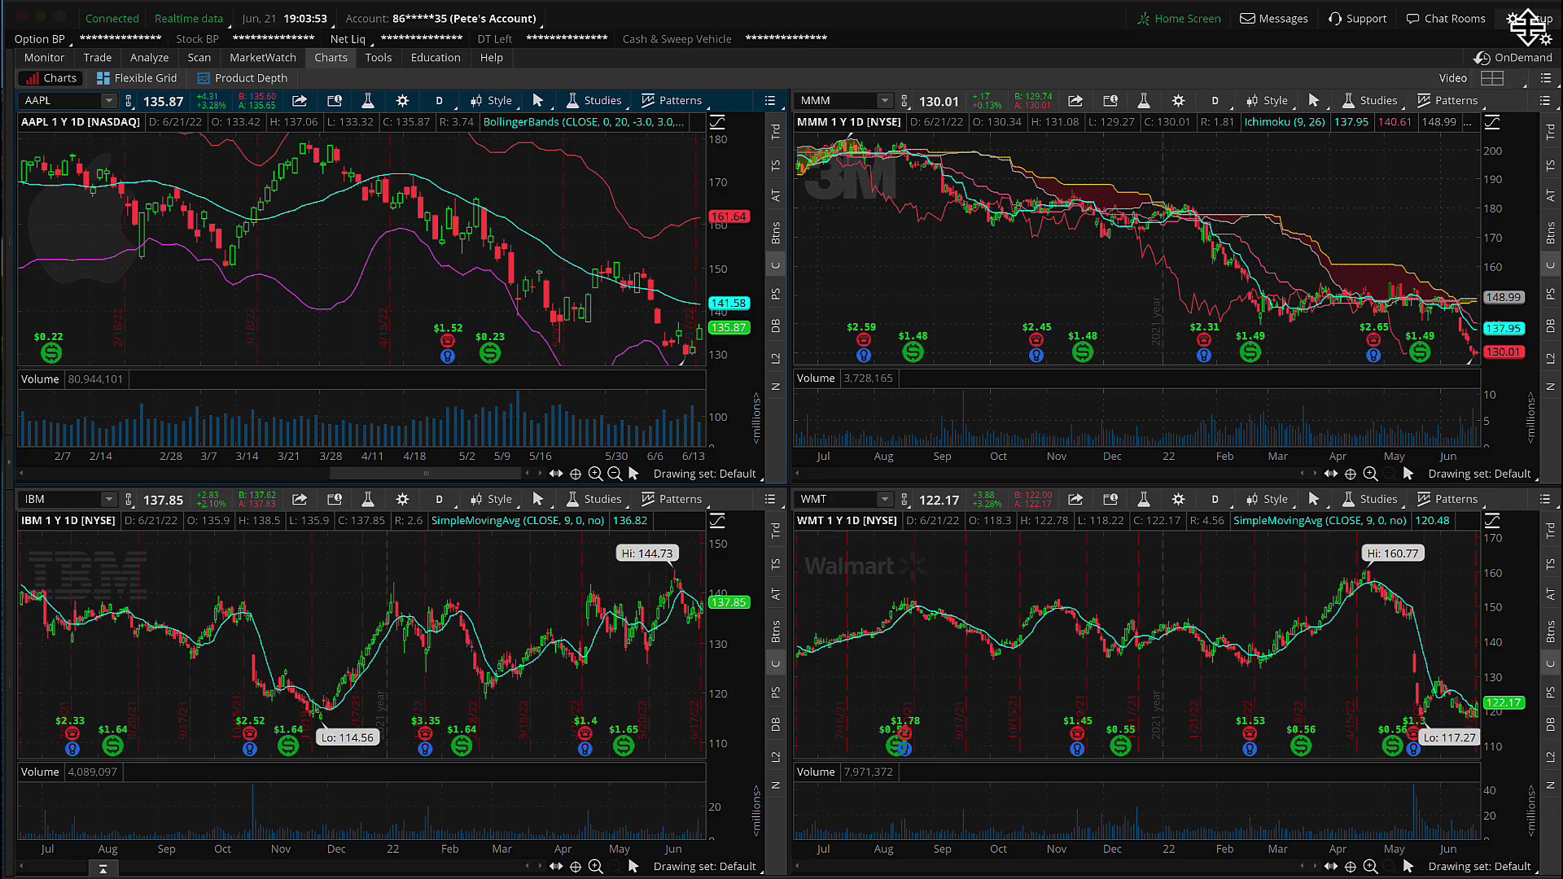
Load the saved 'Multiple Monitors' workspace from the Setup menu's workspace list.
{"action": "left_click", "coordinate": [1528, 22]}
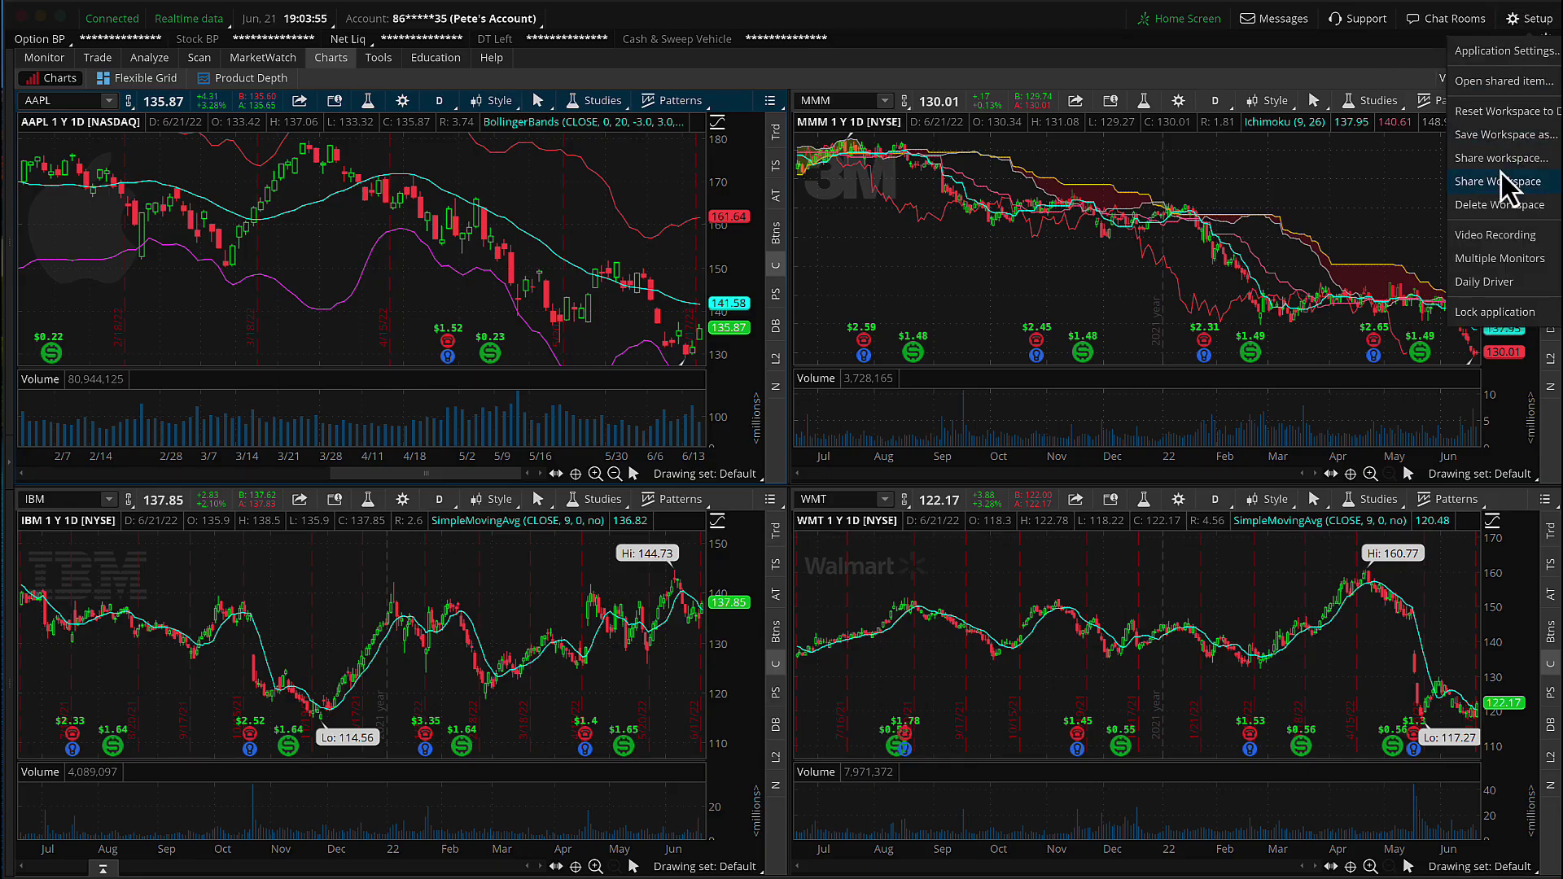
{"action": "left_click", "coordinate": [1484, 262]}
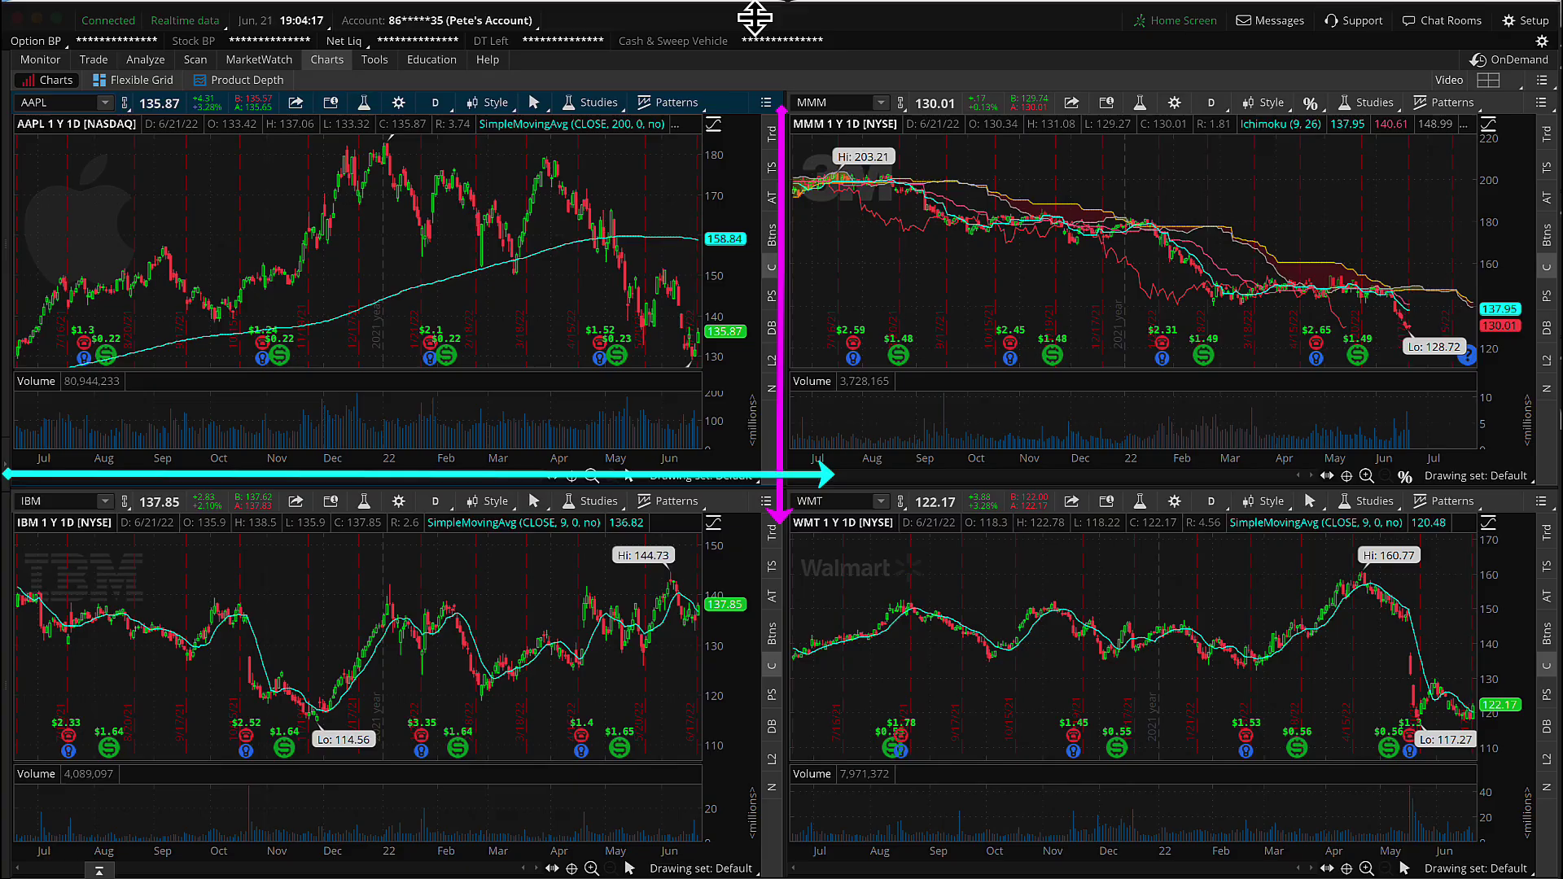
{"action": "mouse_move", "coordinate": [727, 22]}
{"action": "left_mouse_down"}
{"action": "mouse_move", "coordinate": [813, 656]}
{"action": "mouse_move", "coordinate": [813, 832]}
{"action": "mouse_move", "coordinate": [760, 260]}
{"action": "mouse_move", "coordinate": [769, 19]}
{"action": "mouse_move", "coordinate": [756, 16]}
{"action": "left_mouse_up"}
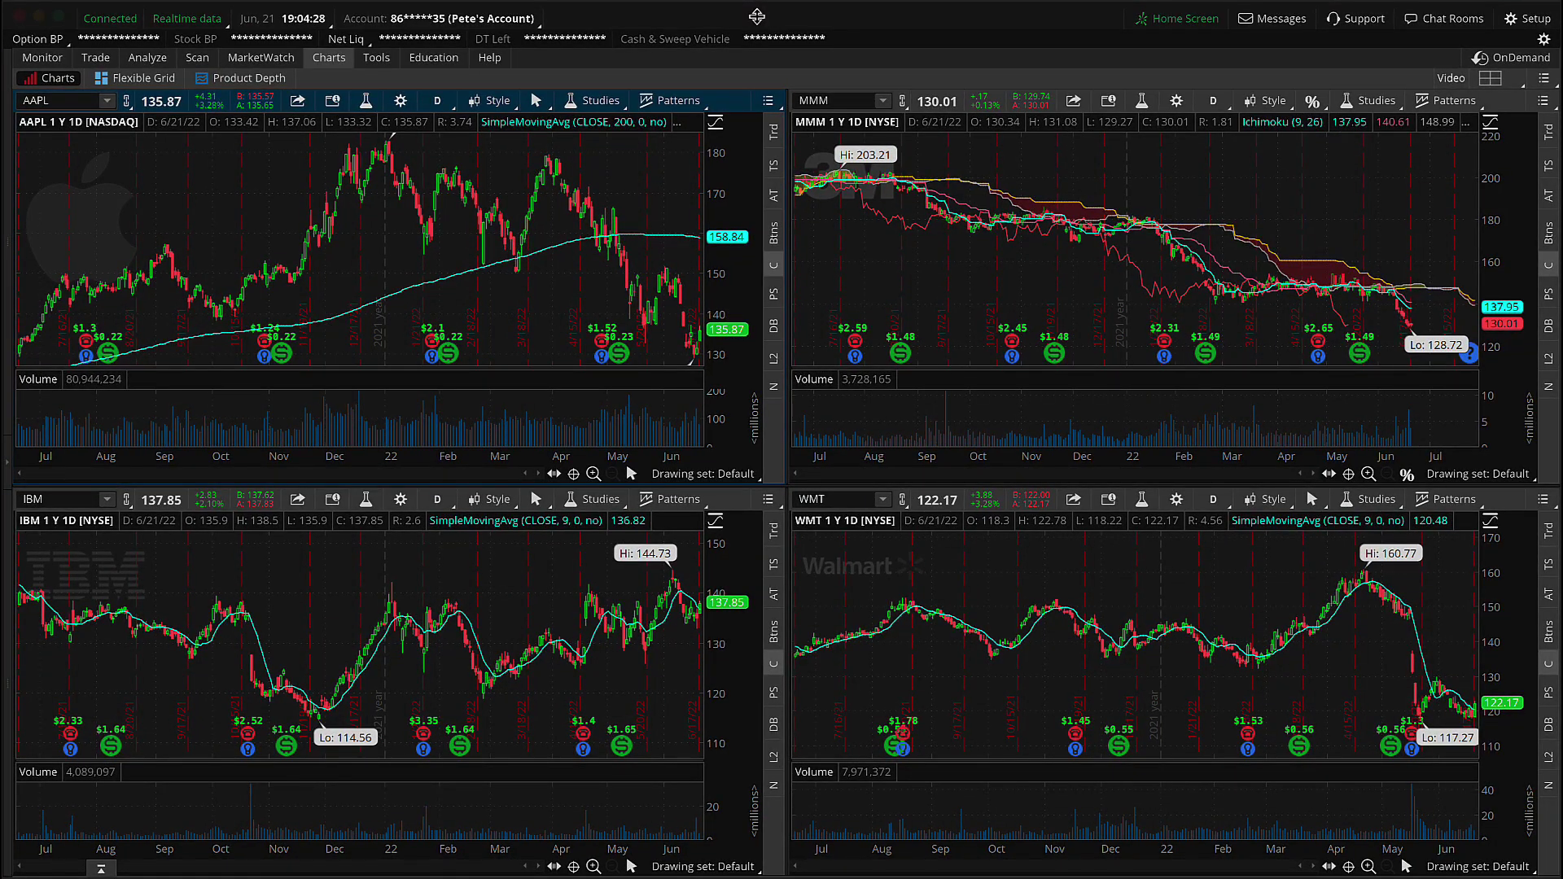